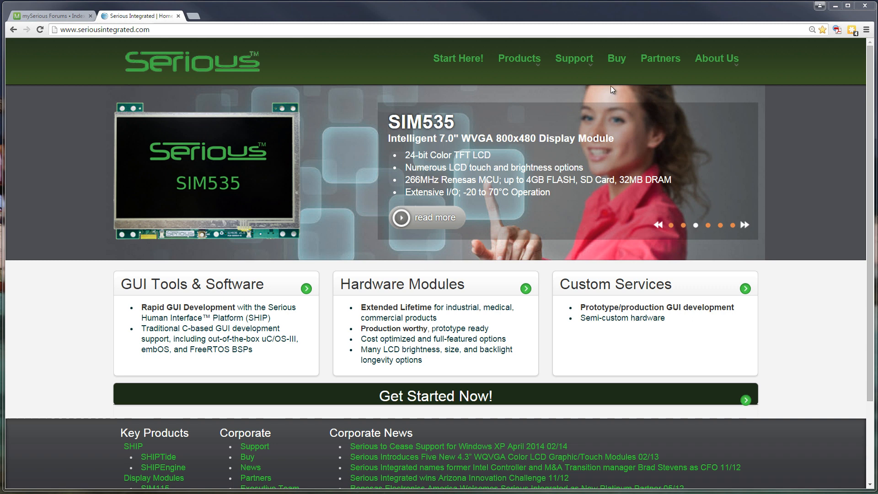
Open the Box Model overview from the SHIP section of the site's support documentation
{"action": "mouse_move", "coordinate": [574, 60]}
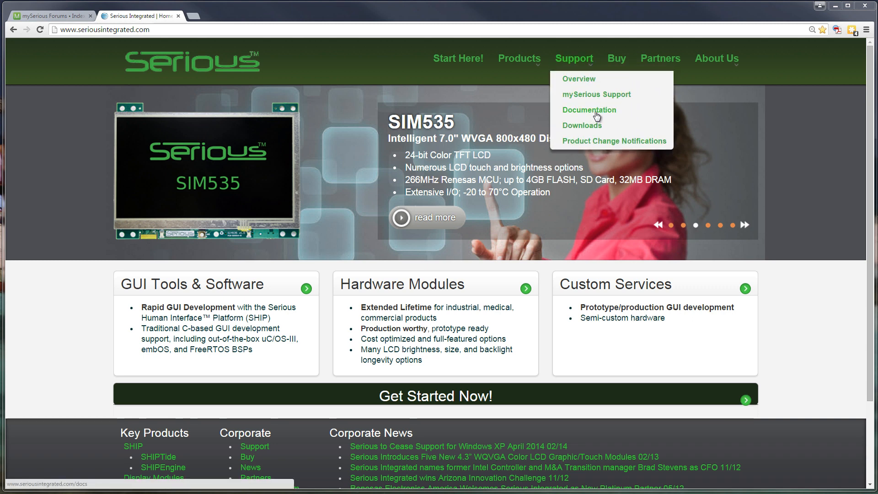
{"action": "left_click", "coordinate": [596, 114]}
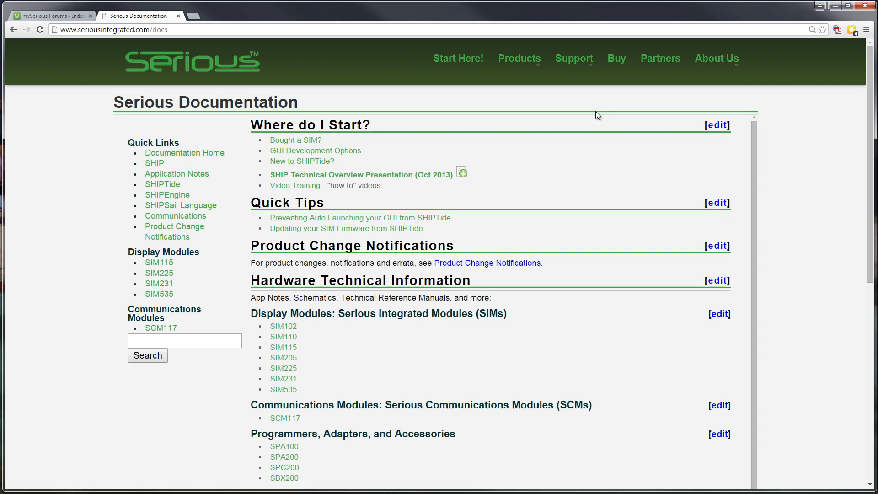
{"action": "left_click", "coordinate": [155, 166]}
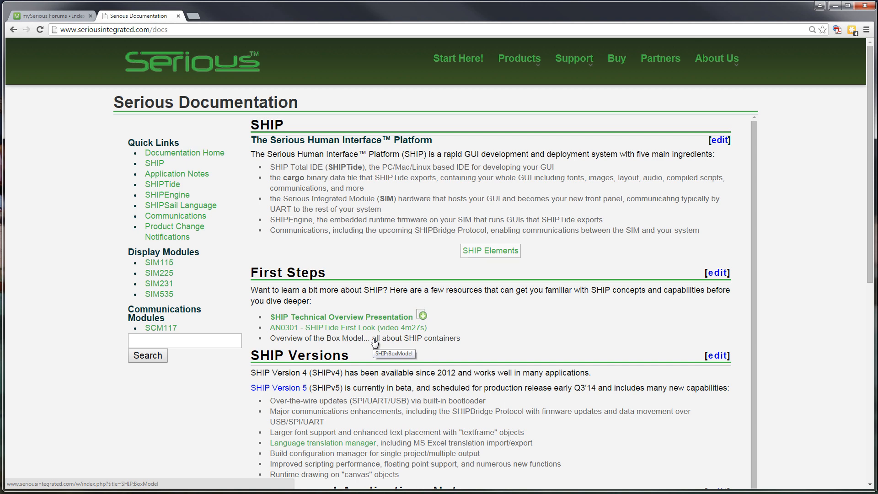
{"action": "left_click", "coordinate": [327, 340]}
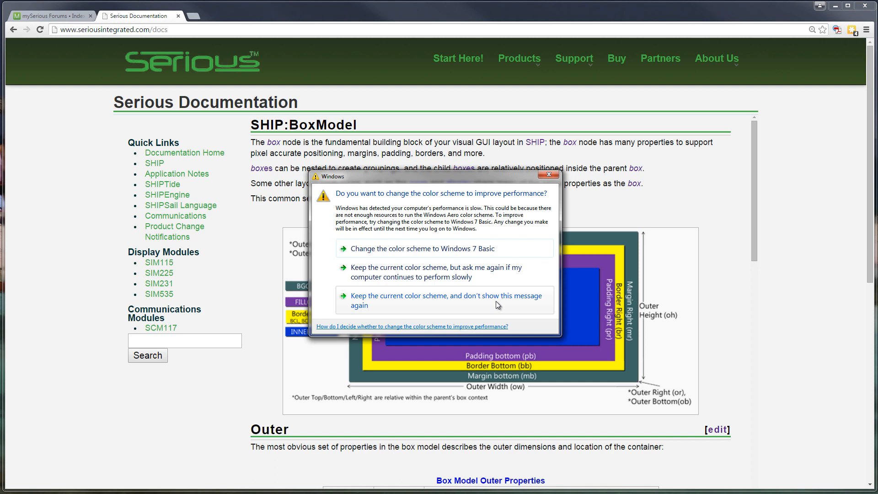
Dismiss the Windows prompt by keeping the current color scheme with future reminders, and read the Box Model's outer, alignment, margin and border sections
{"action": "left_click", "coordinate": [421, 277]}
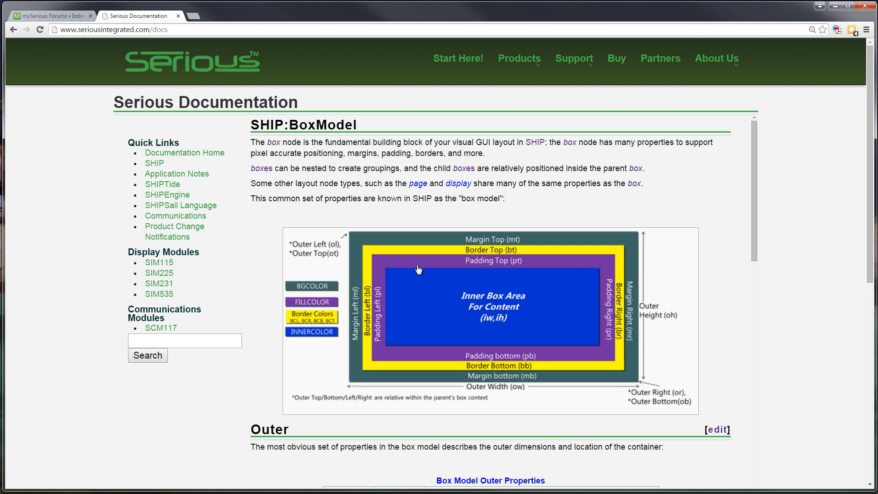
{"action": "left_click", "coordinate": [421, 282]}
{"action": "scroll", "coordinate": [450, 330], "scroll_direction": "down", "scroll_amount": 5}
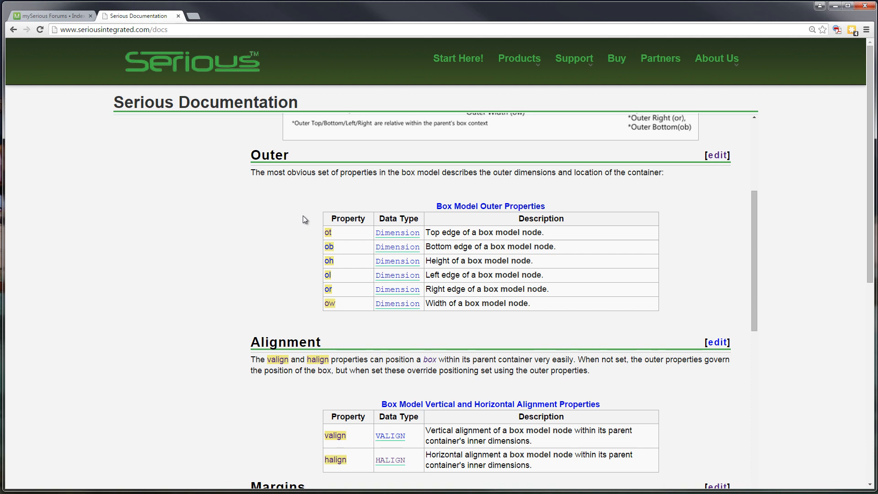
{"action": "scroll", "coordinate": [302, 216], "scroll_direction": "down", "scroll_amount": 6}
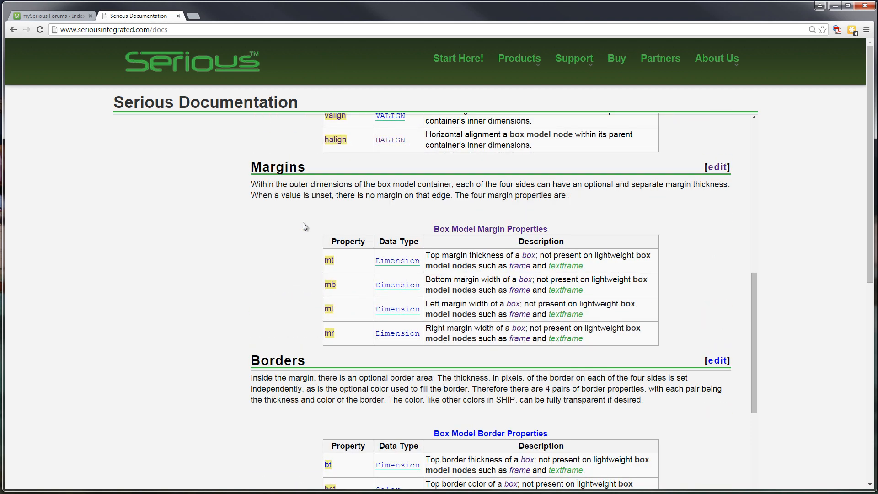
{"action": "scroll", "coordinate": [303, 222], "scroll_direction": "down", "scroll_amount": 3}
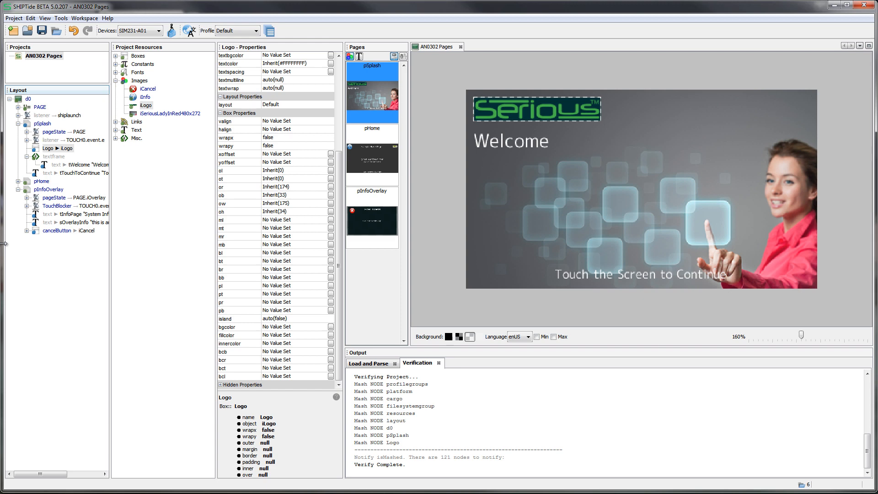
In SHIPTide, select the pSplash page in the layout and examine its box properties
{"action": "left_click", "coordinate": [41, 125]}
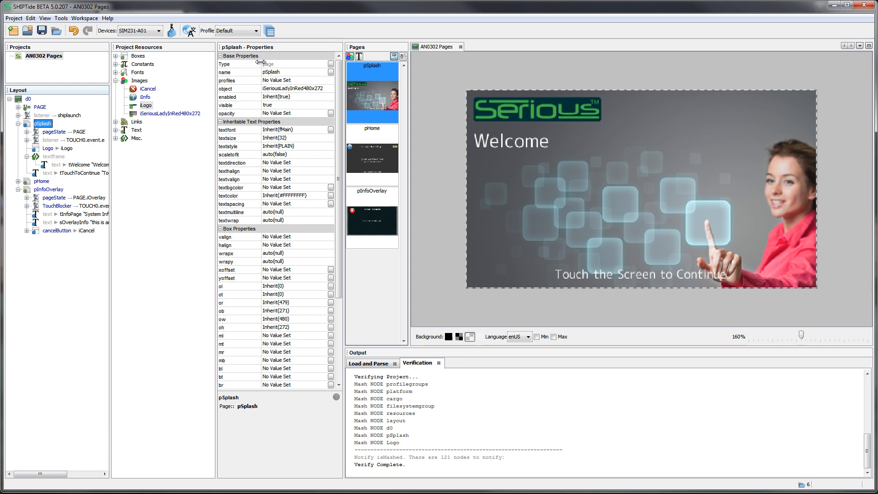
{"action": "left_click", "coordinate": [253, 229]}
{"action": "left_click_drag", "start_coordinate": [339, 240], "coordinate": [344, 324]}
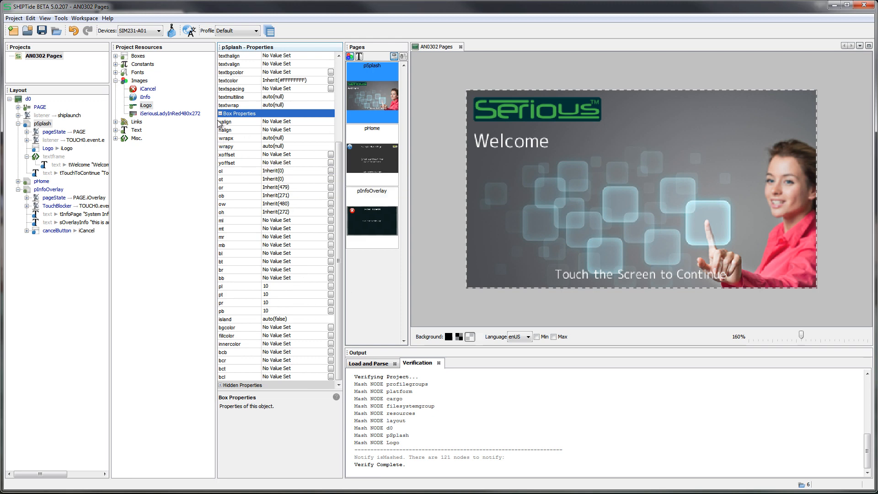
{"action": "mouse_move", "coordinate": [229, 133]}
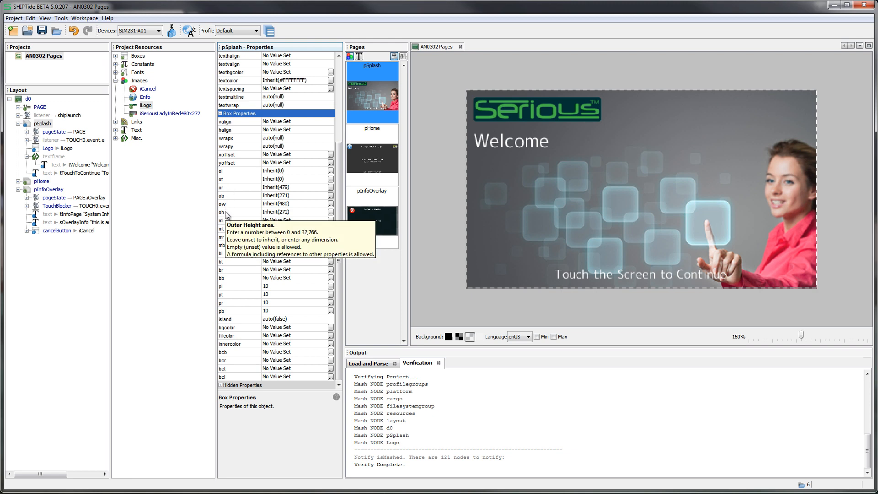
Select the parent display d0 and expand its hidden properties to examine its outer dimensions
{"action": "left_click", "coordinate": [42, 124]}
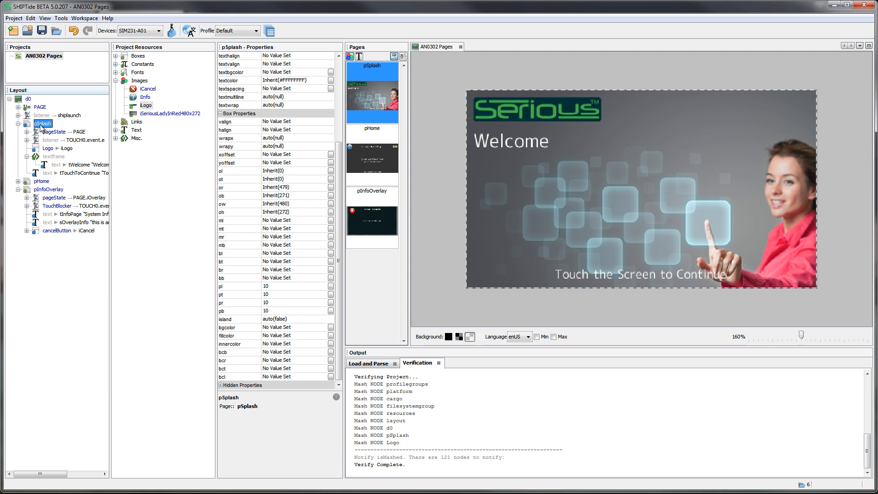
{"action": "left_click", "coordinate": [28, 100]}
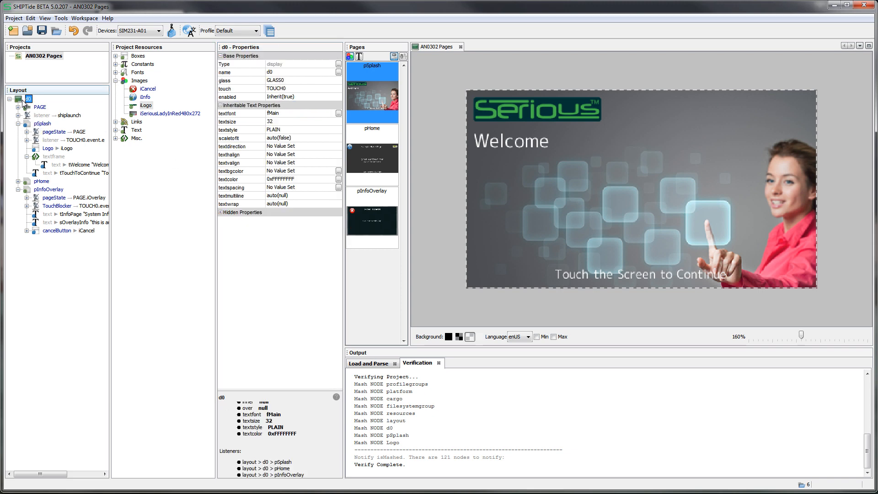
{"action": "left_click", "coordinate": [220, 213]}
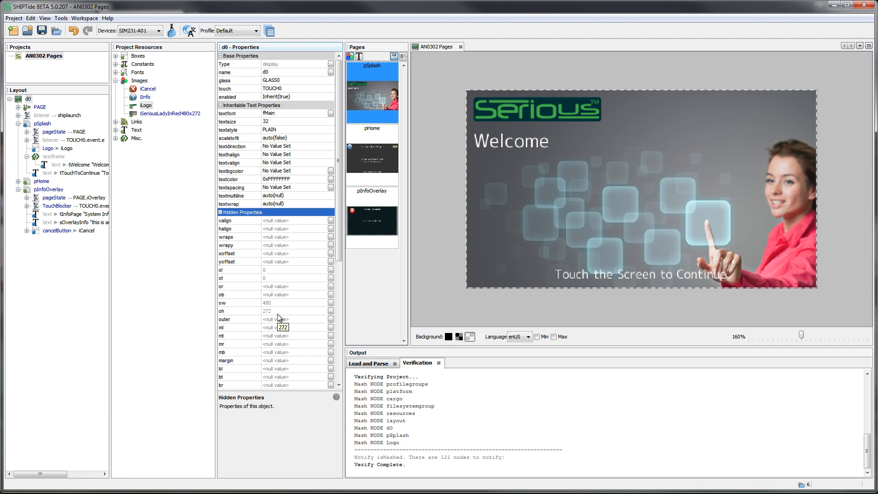
Set the pSplash page's object property to No Value Set and switch the preview background to the dark checkerboard
{"action": "left_click", "coordinate": [42, 124]}
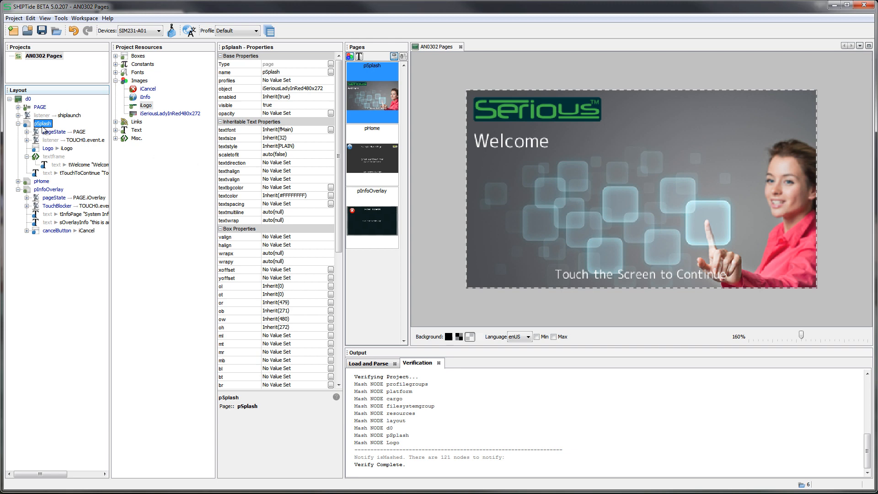
{"action": "left_click", "coordinate": [302, 88]}
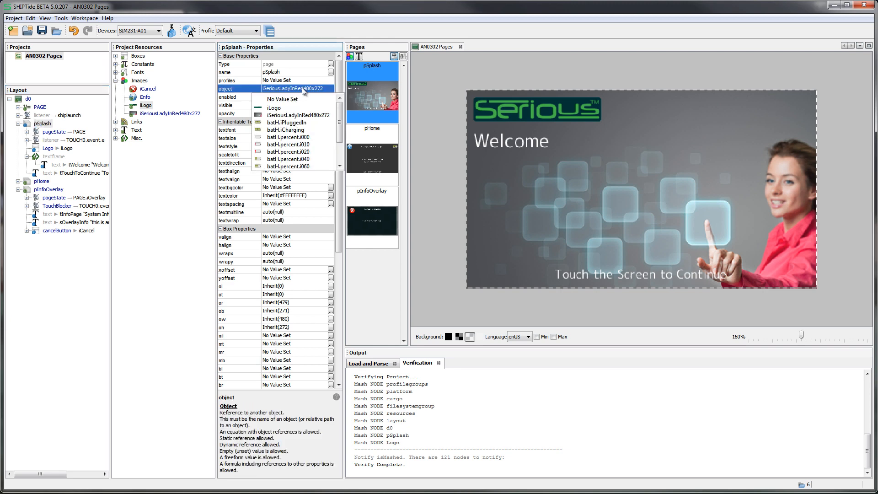
{"action": "left_click", "coordinate": [294, 99]}
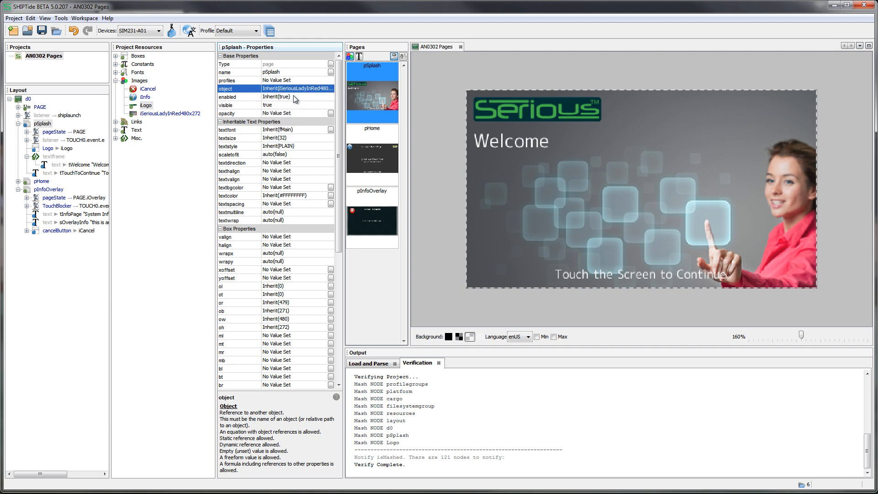
{"action": "left_click", "coordinate": [294, 89]}
{"action": "left_click", "coordinate": [294, 89]}
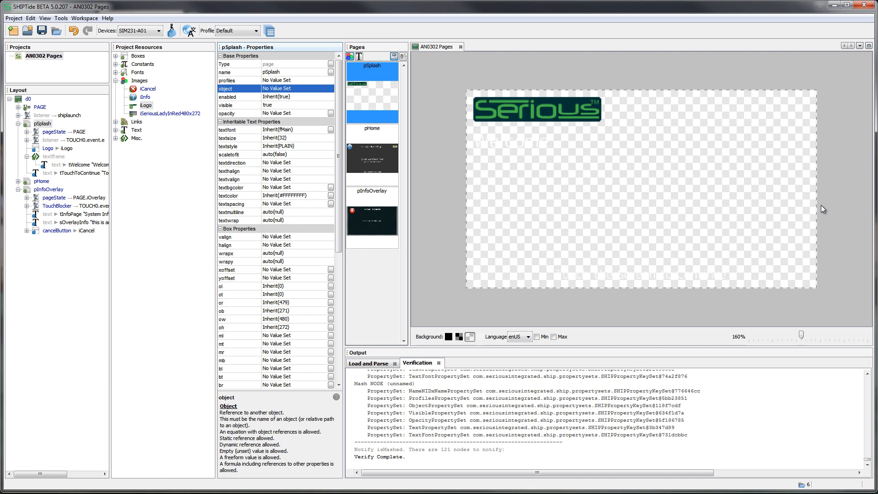
{"action": "left_click", "coordinate": [459, 337]}
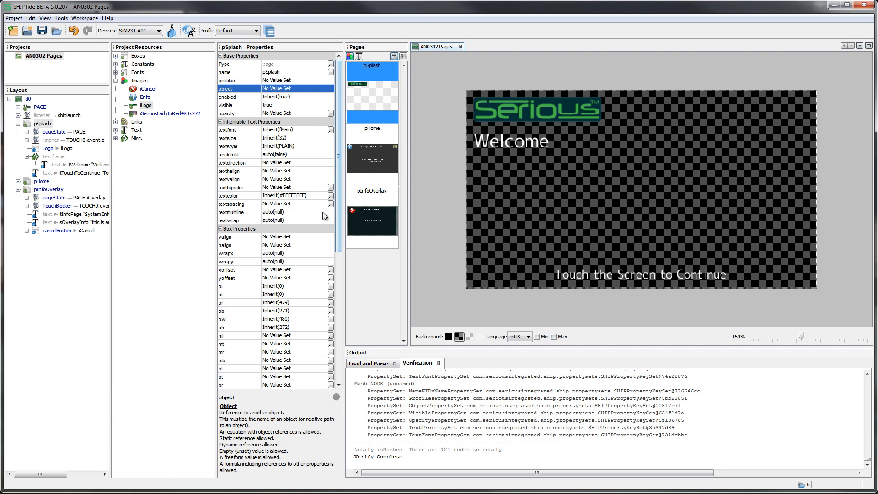
Set the pSplash page's bgcolor to the dark purple swatch #FF660066
{"action": "left_click_drag", "start_coordinate": [340, 213], "coordinate": [340, 307]}
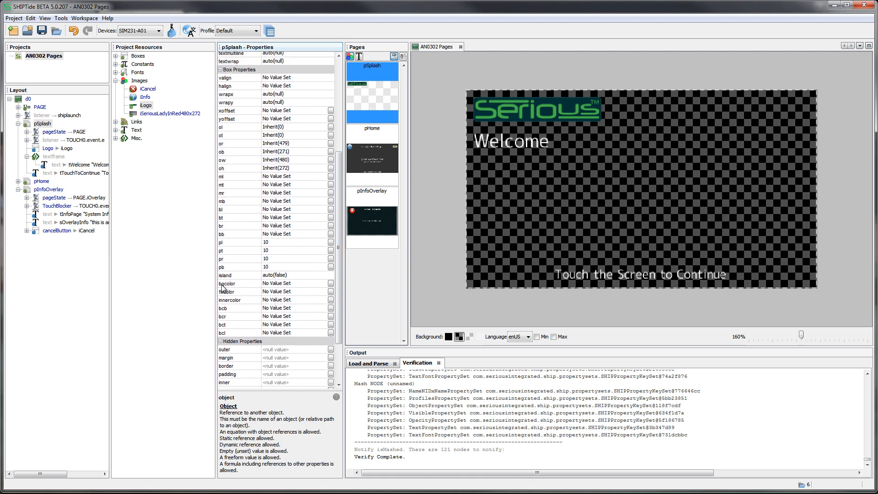
{"action": "left_click", "coordinate": [330, 284]}
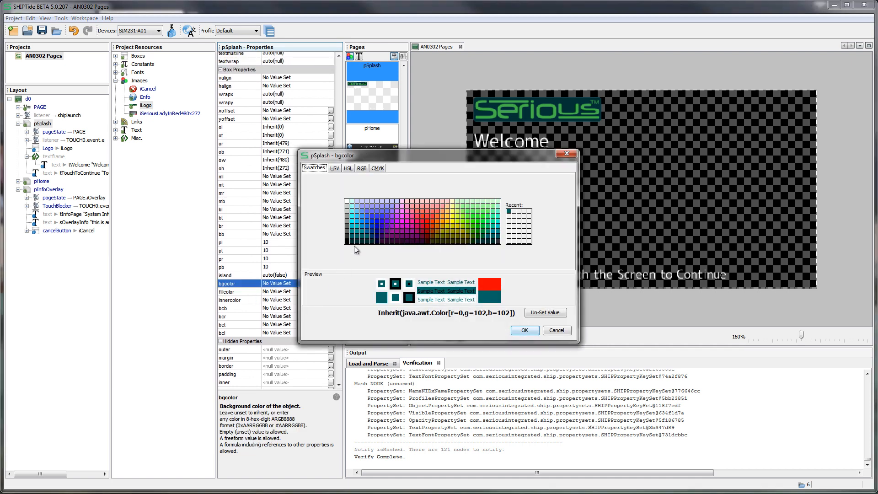
{"action": "left_click", "coordinate": [392, 237]}
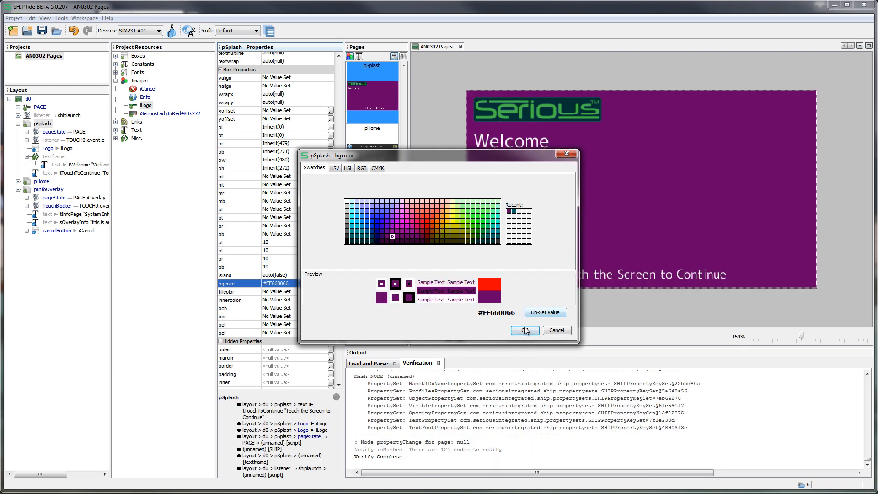
{"action": "left_click", "coordinate": [525, 330]}
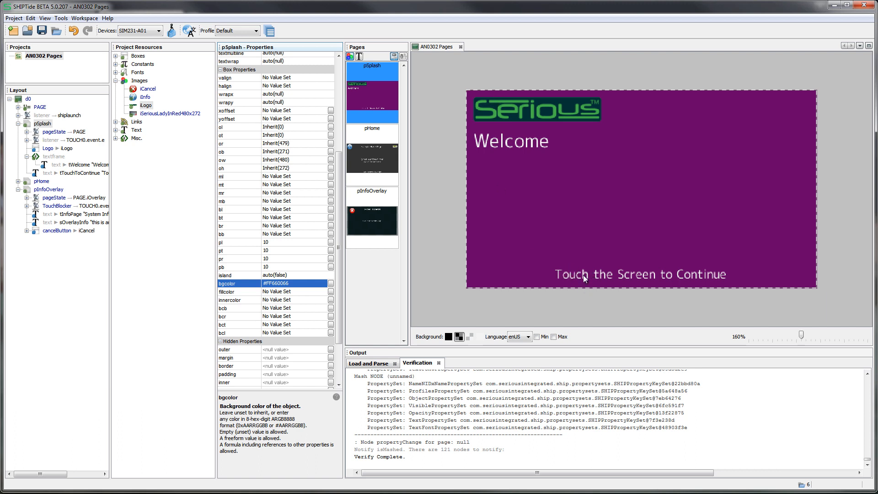
Clear the pSplash page's left padding value (pl)
{"action": "left_click", "coordinate": [40, 124]}
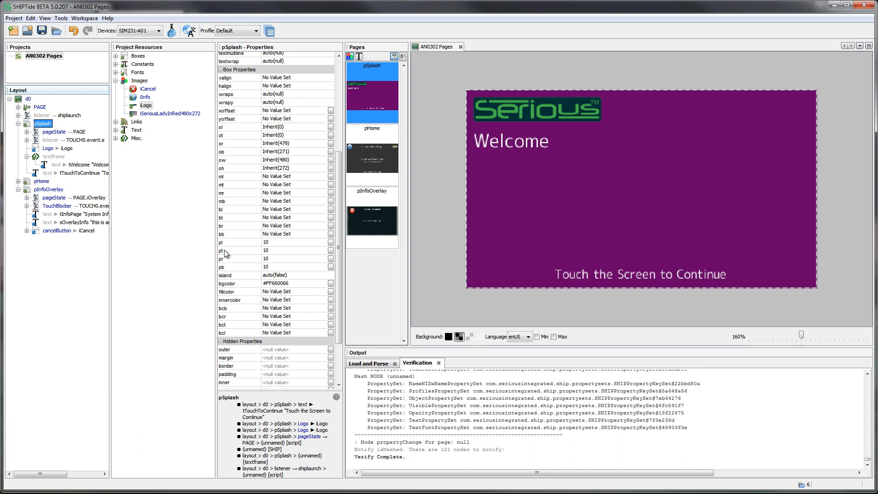
{"action": "left_click", "coordinate": [275, 242]}
{"action": "key", "text": "BackSpace"}
{"action": "key", "text": "Return"}
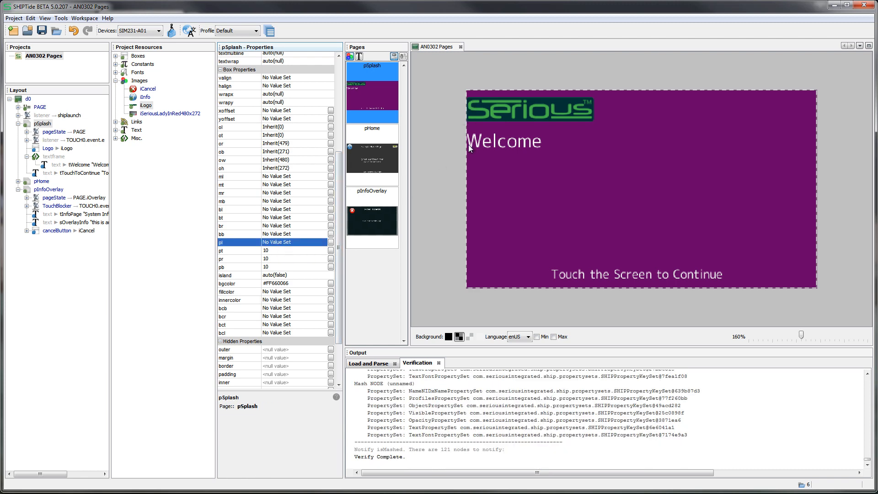
Set the pSplash page's left padding (pl) to 10
{"action": "left_click", "coordinate": [271, 243]}
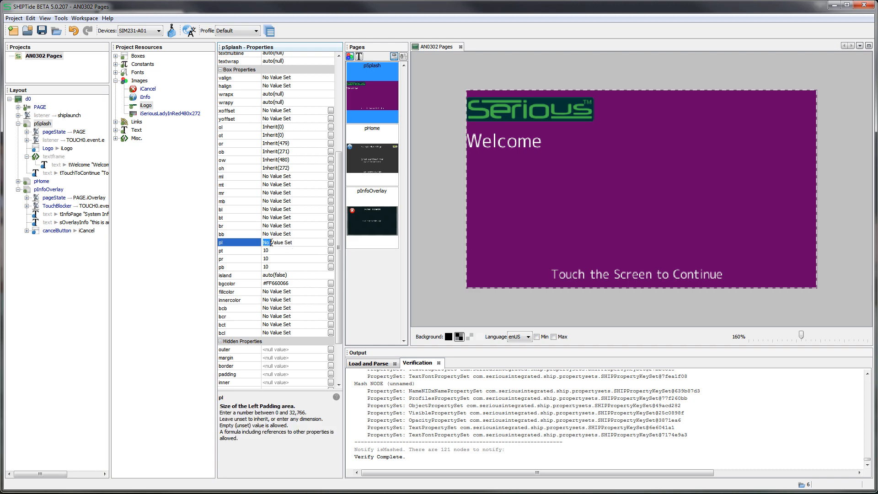
{"action": "key", "text": "Delete"}
{"action": "key", "text": "Delete"}
{"action": "key", "text": "Delete"}
{"action": "key", "text": "Delete"}
{"action": "key", "text": "Delete"}
{"action": "type", "text": "10"}
{"action": "key", "text": "Return"}
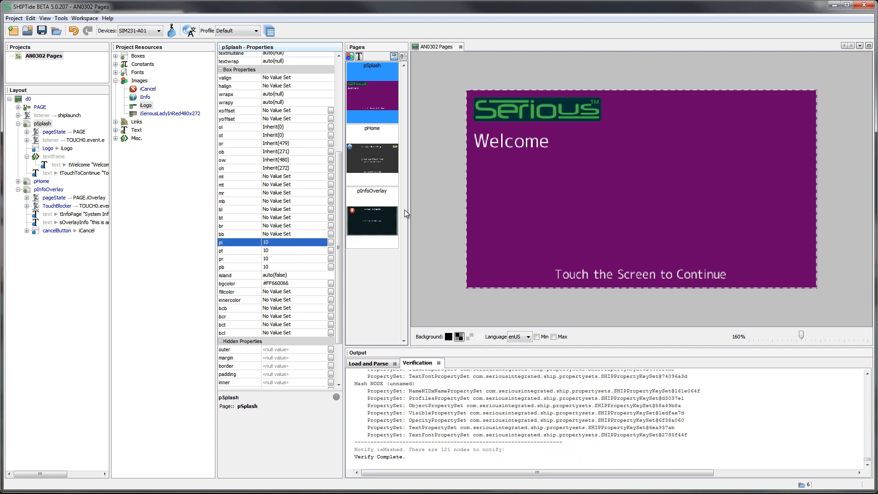
Compare the Logo box and the Welcome text frame with their parent pSplash page in the layout and preview
{"action": "left_click", "coordinate": [532, 110]}
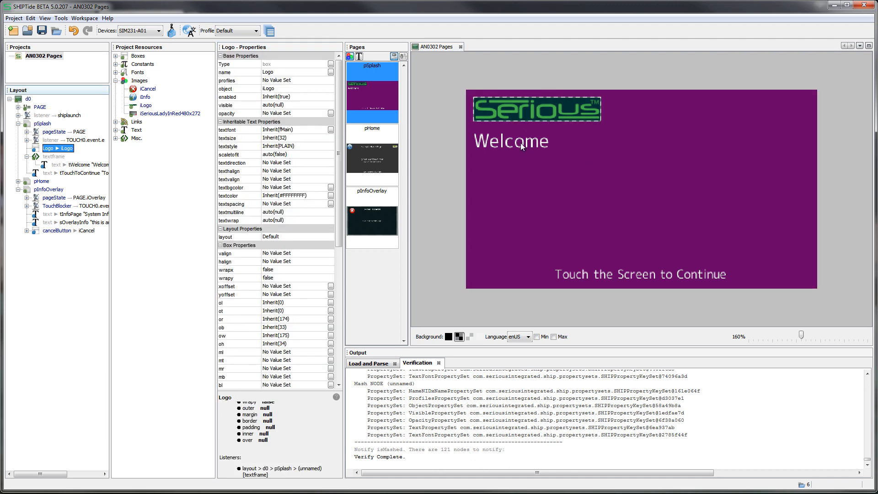
{"action": "left_click", "coordinate": [520, 143]}
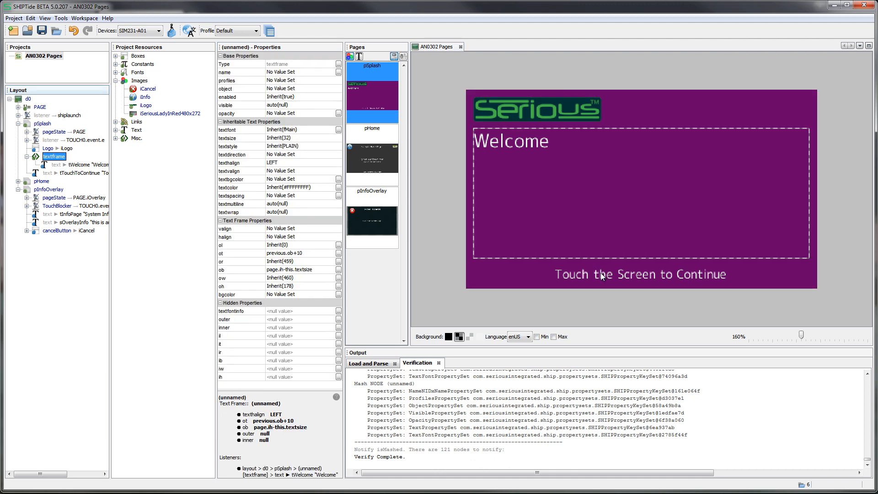
{"action": "left_click", "coordinate": [42, 125]}
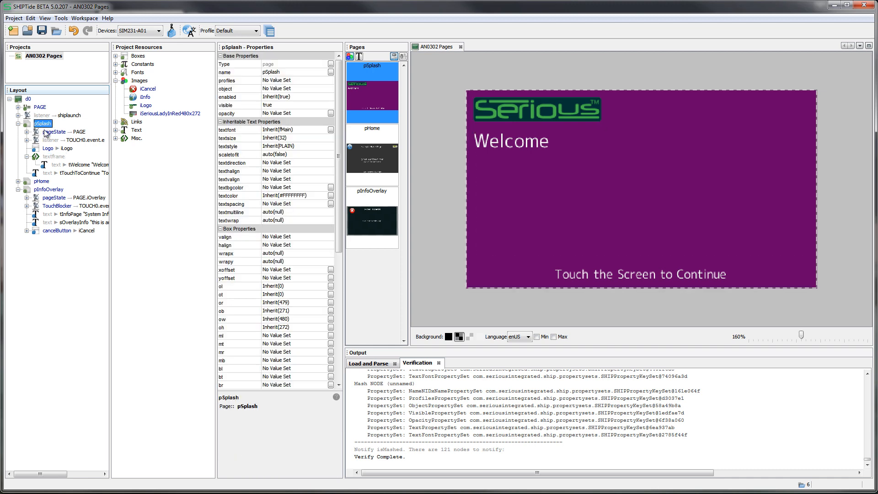
{"action": "left_click", "coordinate": [18, 124]}
{"action": "left_click", "coordinate": [18, 124]}
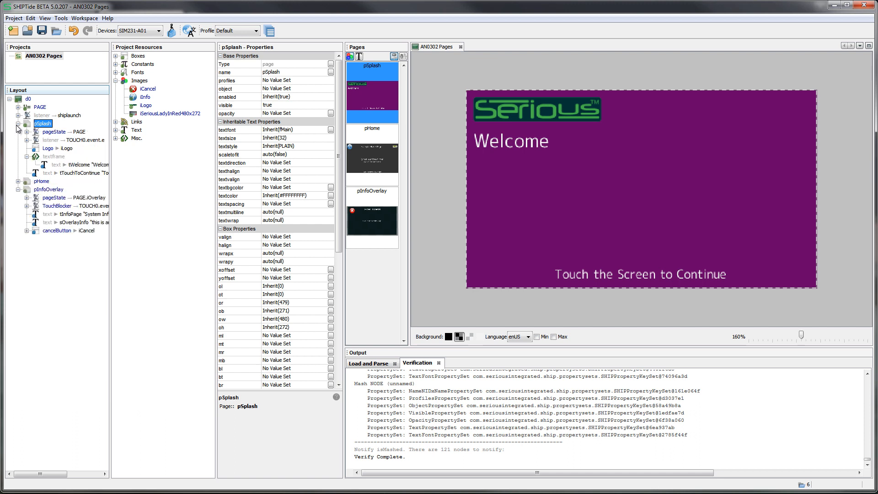
{"action": "left_click", "coordinate": [50, 148]}
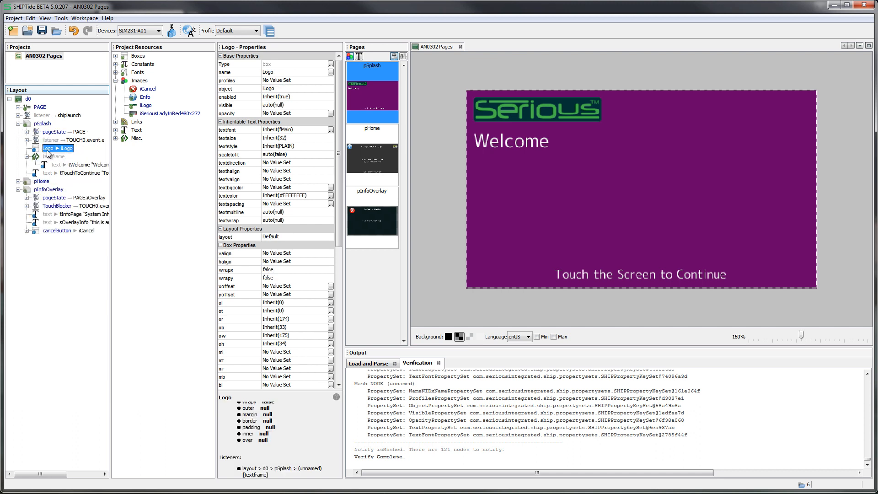
{"action": "left_click", "coordinate": [37, 125]}
{"action": "left_click", "coordinate": [42, 147]}
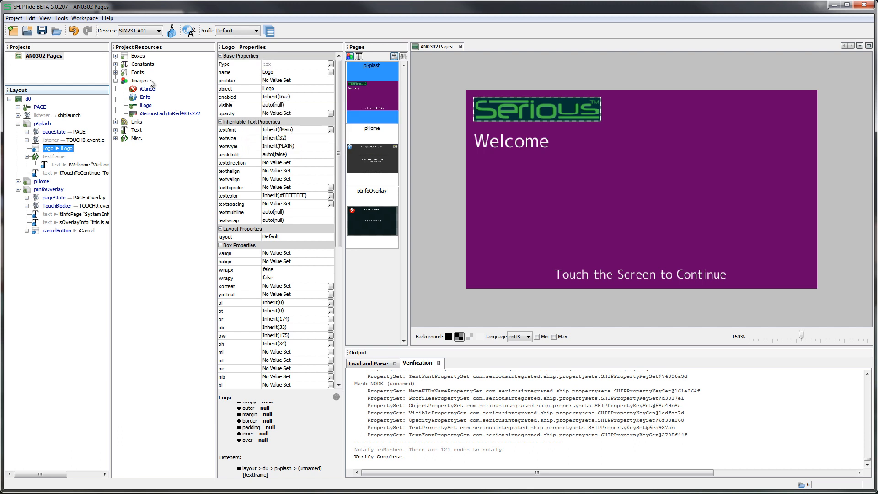
Inspect the iLogo image resource's source file and outer dimensions, widening the value column, and reselect the Logo box
{"action": "left_click", "coordinate": [147, 108]}
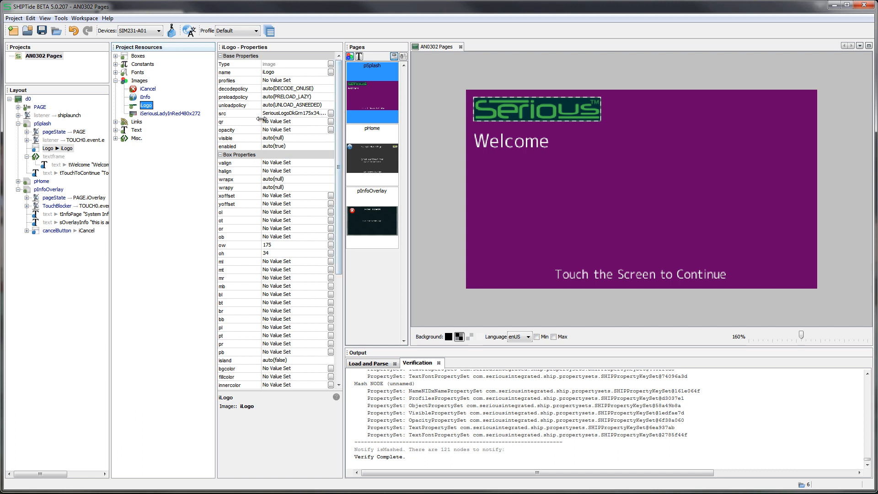
{"action": "left_click_drag", "start_coordinate": [261, 119], "coordinate": [252, 119]}
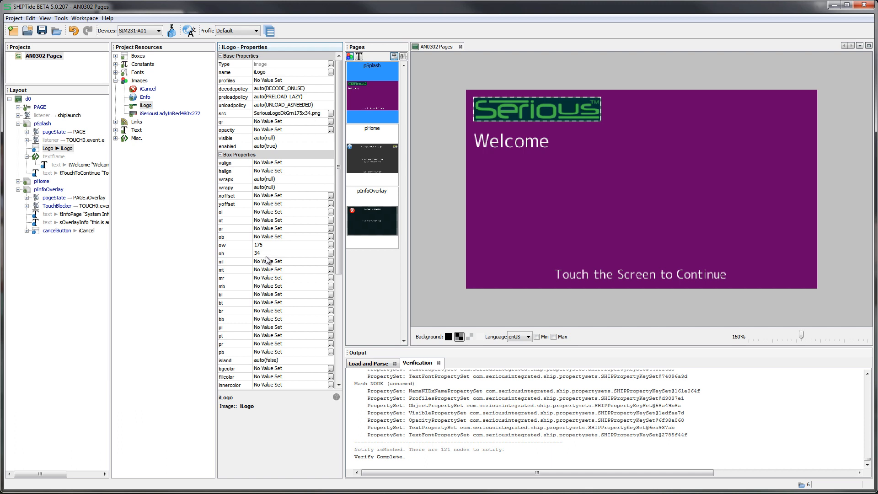
{"action": "left_click", "coordinate": [44, 149]}
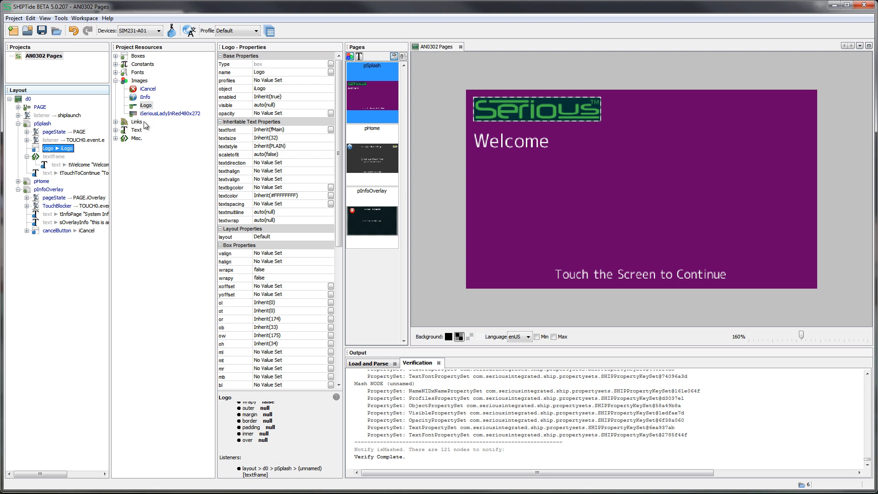
Set the Logo box's outer width (ow) to 200 and its outer height (oh) to 60
{"action": "left_click", "coordinate": [290, 335]}
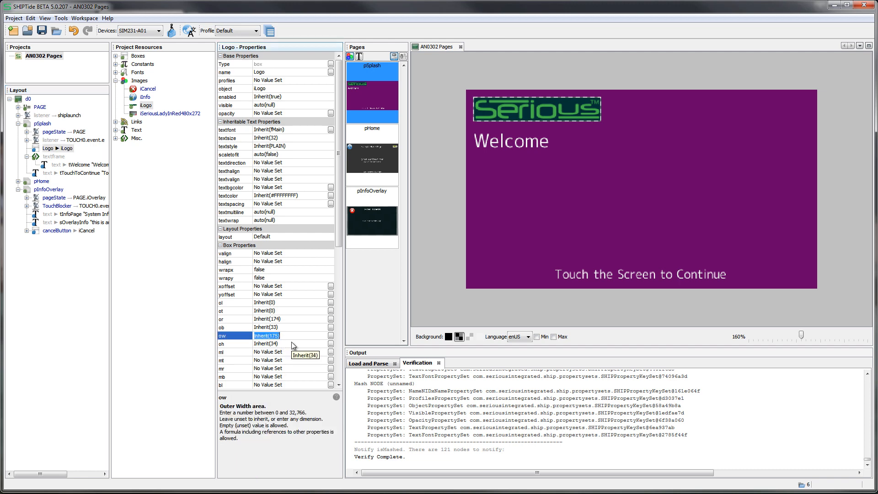
{"action": "type", "text": "200"}
{"action": "key", "text": "Return"}
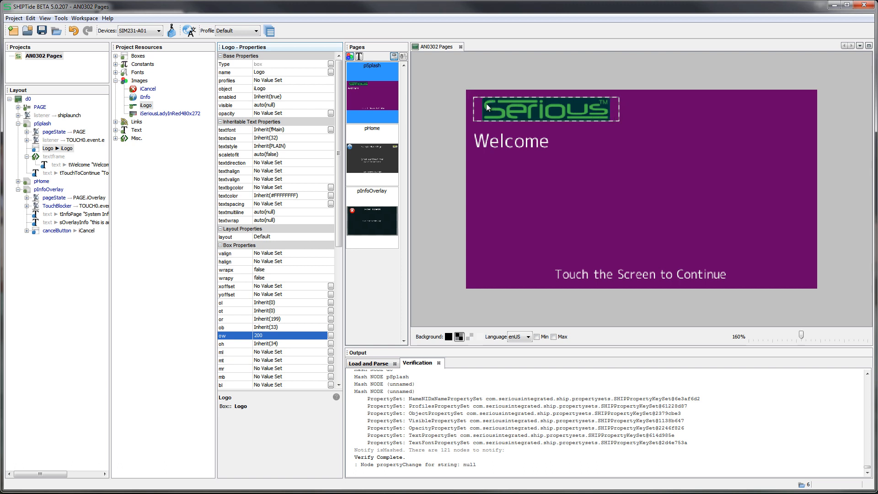
{"action": "left_click", "coordinate": [268, 344]}
{"action": "type", "text": "60"}
{"action": "key", "text": "Return"}
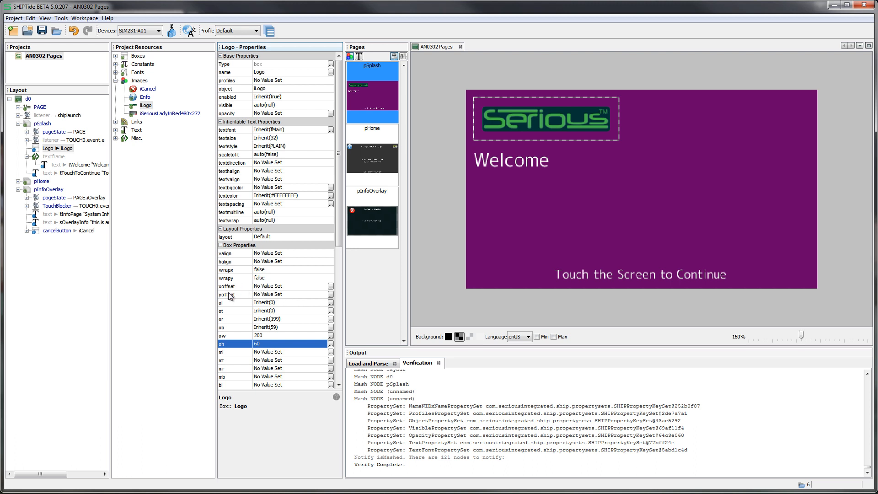
Set the Logo box's xoffset and yoffset to 0
{"action": "left_click", "coordinate": [270, 287]}
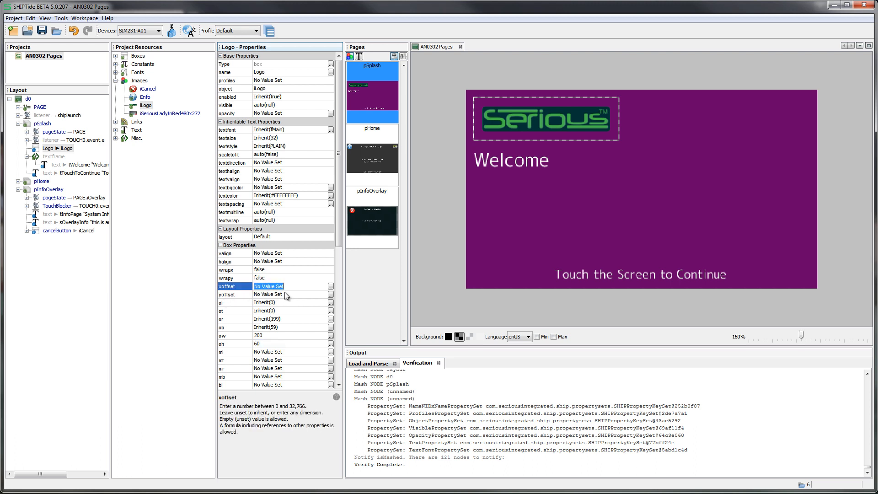
{"action": "type", "text": "1"}
{"action": "type", "text": "0"}
{"action": "key", "text": "Return"}
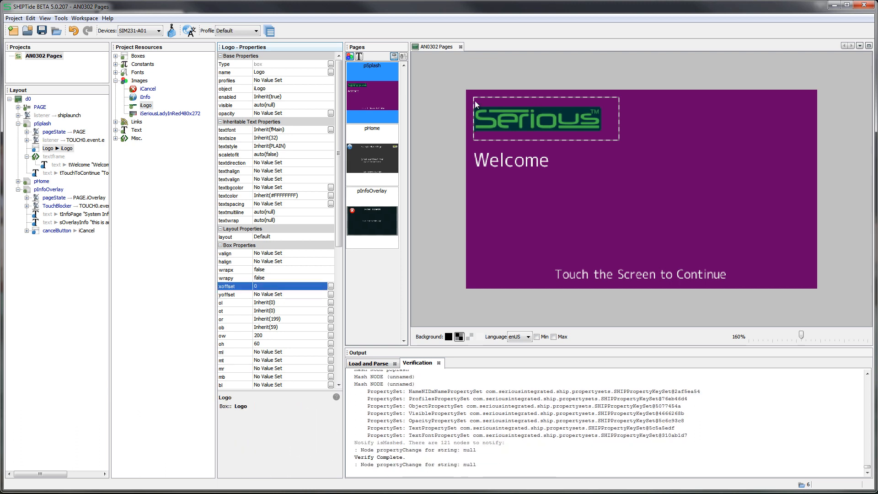
{"action": "left_click", "coordinate": [280, 294]}
{"action": "key", "text": "BackSpace"}
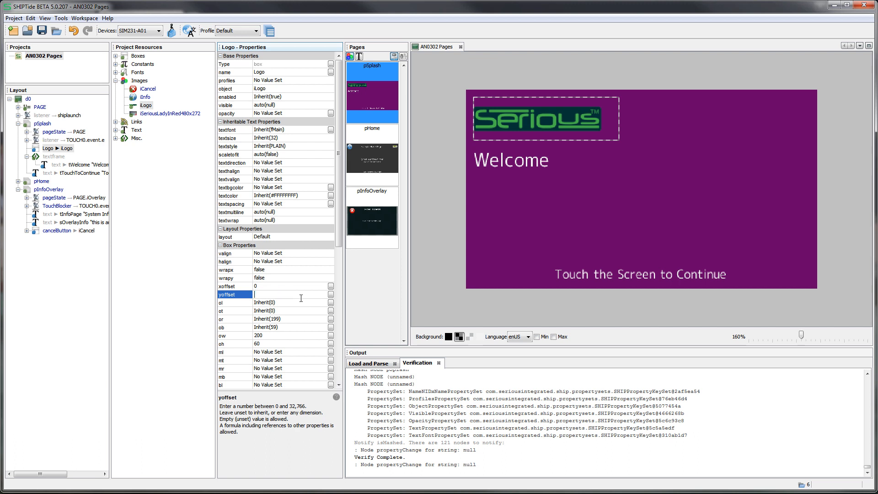
{"action": "type", "text": "0"}
{"action": "key", "text": "Return"}
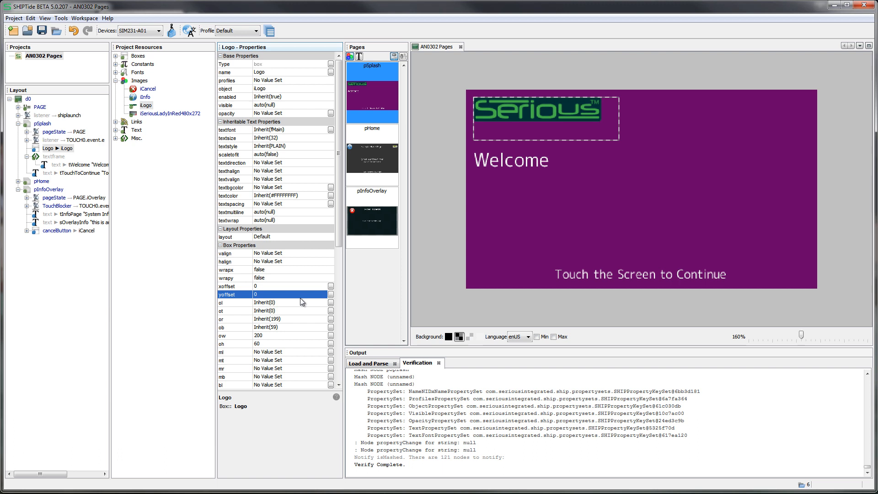
Repeat the logo image inside its box by setting wrapx and wrapy to true, with an xoffset of 10
{"action": "left_click", "coordinate": [271, 270]}
{"action": "left_click", "coordinate": [274, 286]}
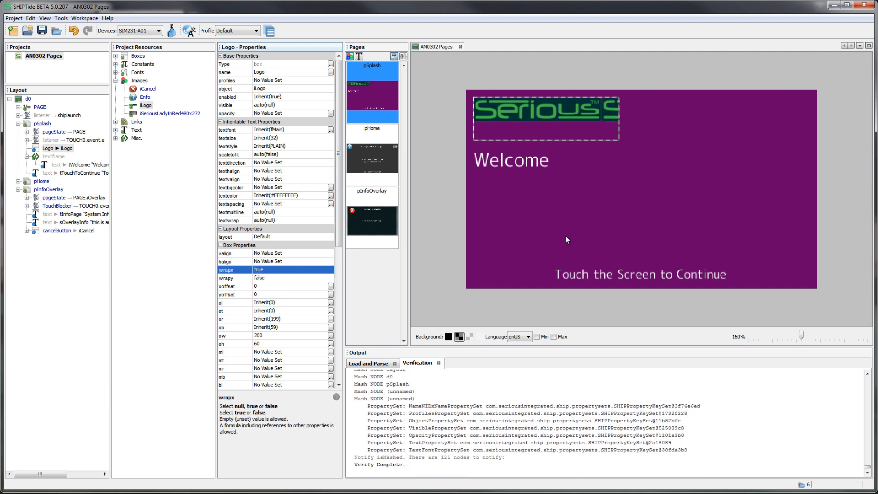
{"action": "left_click", "coordinate": [263, 287]}
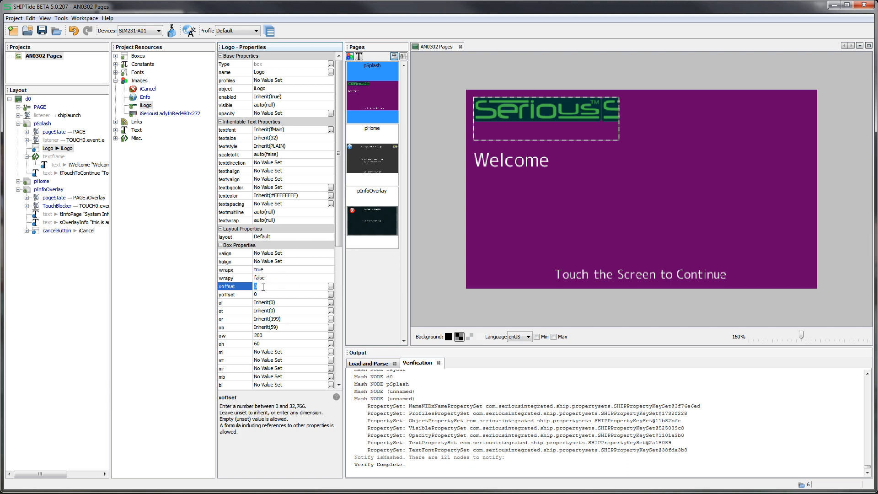
{"action": "type", "text": "10"}
{"action": "key", "text": "Return"}
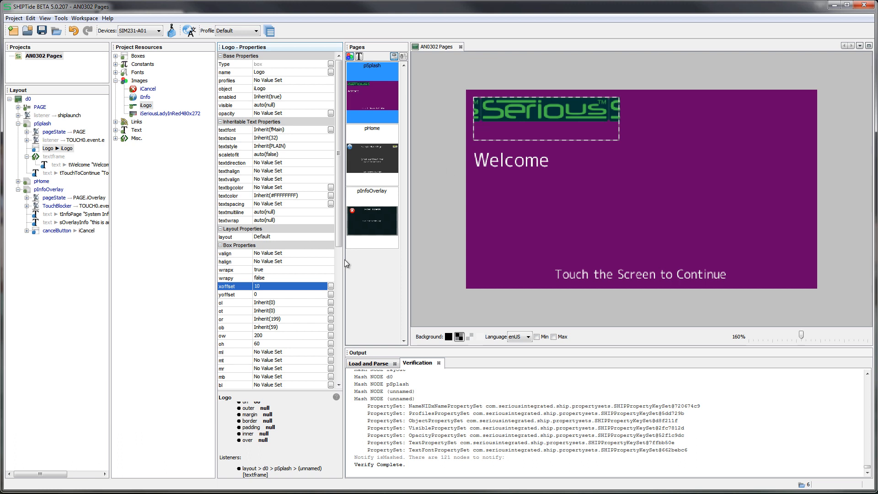
{"action": "left_click", "coordinate": [279, 278]}
{"action": "left_click", "coordinate": [281, 295]}
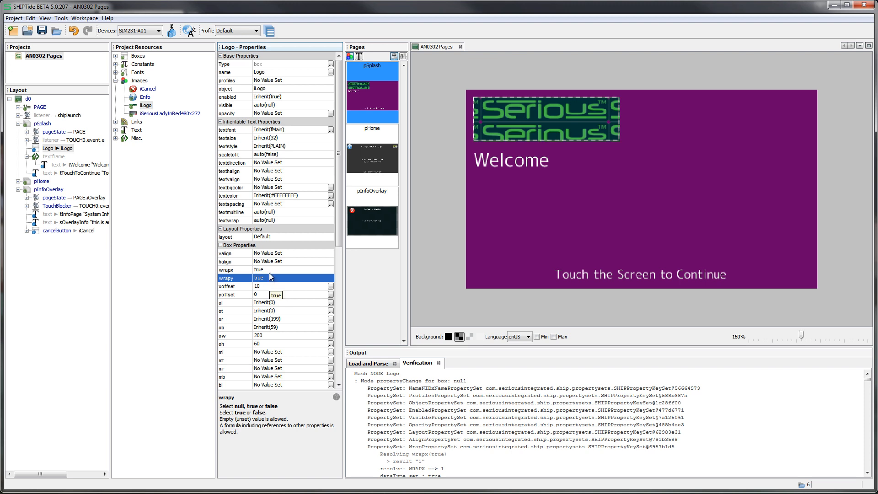
Set the Logo box's wrapx and wrapy properties back to false
{"action": "left_click", "coordinate": [270, 270]}
{"action": "left_click", "coordinate": [272, 295]}
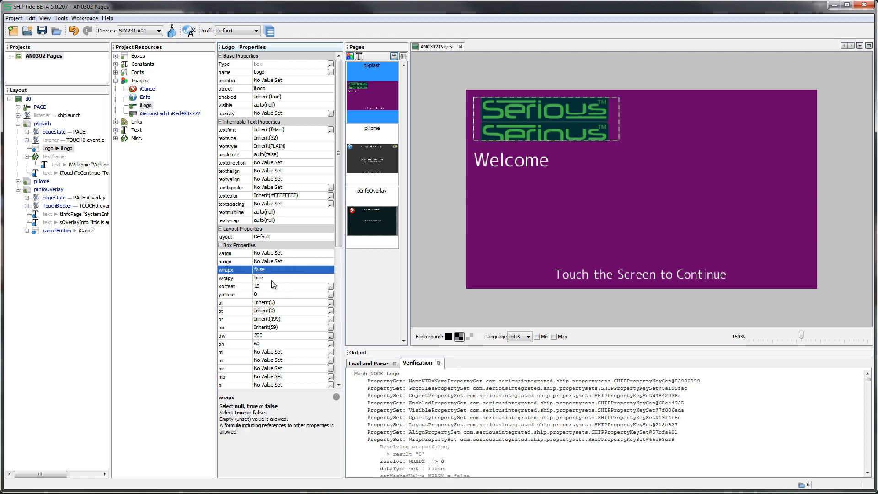
{"action": "left_click", "coordinate": [271, 279]}
{"action": "left_click", "coordinate": [275, 302]}
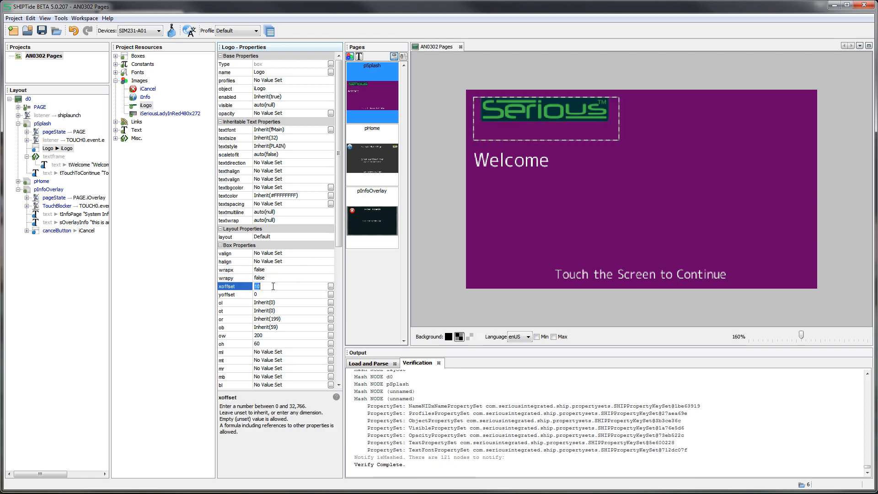
Clear the Logo box's yoffset and xoffset values
{"action": "left_click", "coordinate": [273, 293]}
{"action": "key", "text": "BackSpace"}
{"action": "left_click", "coordinate": [272, 301]}
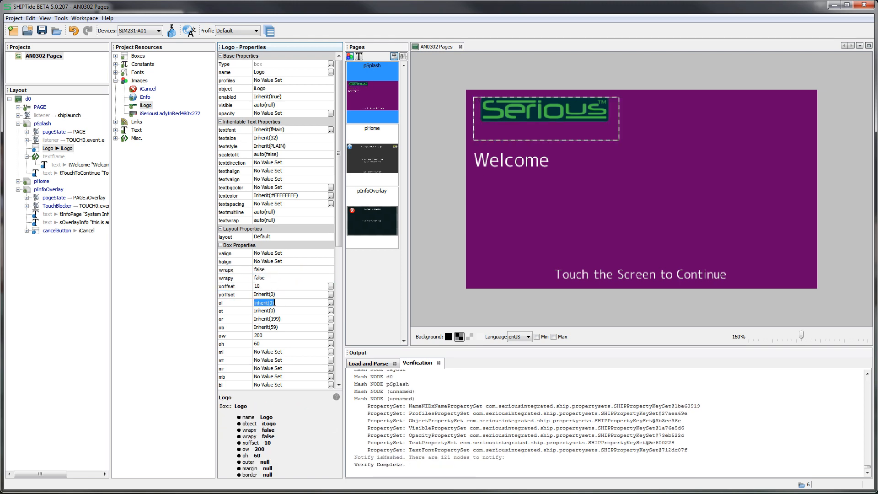
{"action": "left_click", "coordinate": [272, 288]}
{"action": "key", "text": "BackSpace"}
{"action": "left_click", "coordinate": [272, 301]}
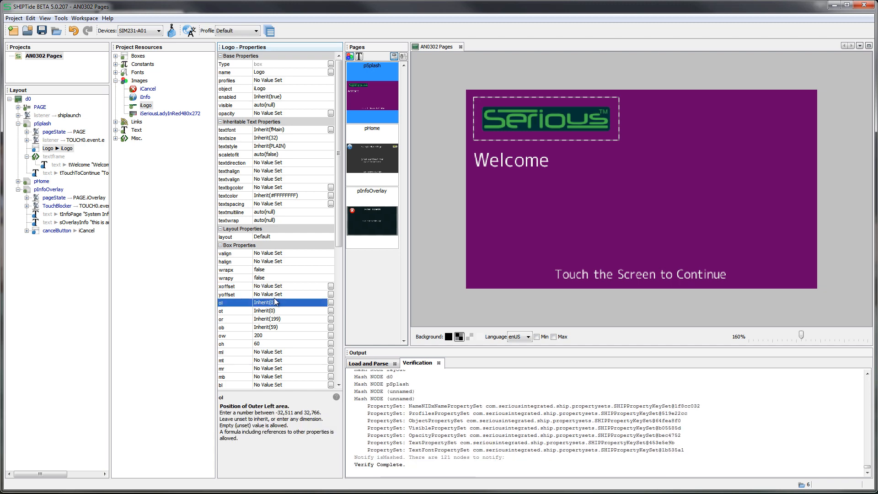
Clear the Logo box's outer width (ow) and outer height (oh) values
{"action": "left_click", "coordinate": [275, 337]}
{"action": "key", "text": "BackSpace"}
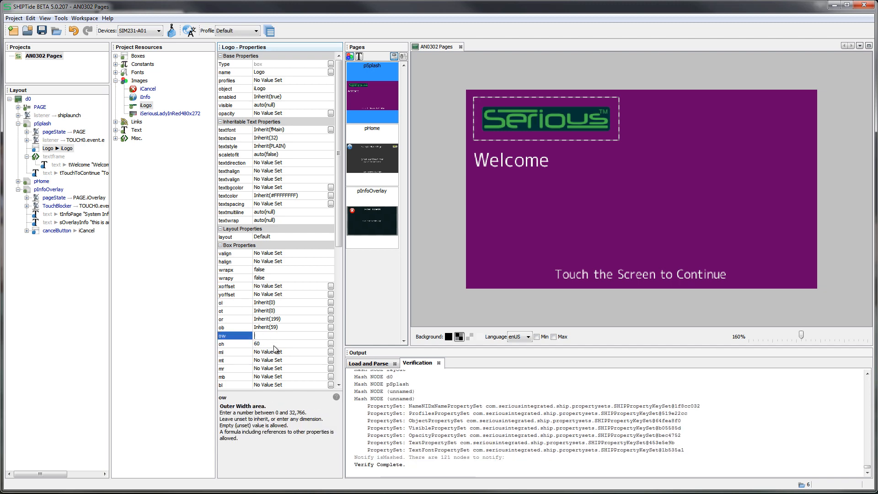
{"action": "left_click", "coordinate": [274, 344]}
{"action": "key", "text": "BackSpace"}
{"action": "left_click", "coordinate": [276, 352]}
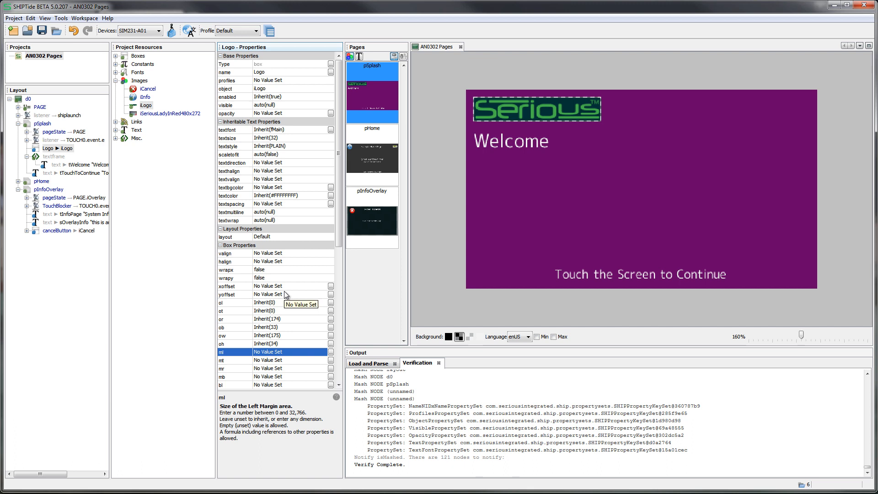
Convert the Logo box under the pSplash page into a frame
{"action": "scroll", "coordinate": [285, 294], "scroll_direction": "down", "scroll_amount": 4}
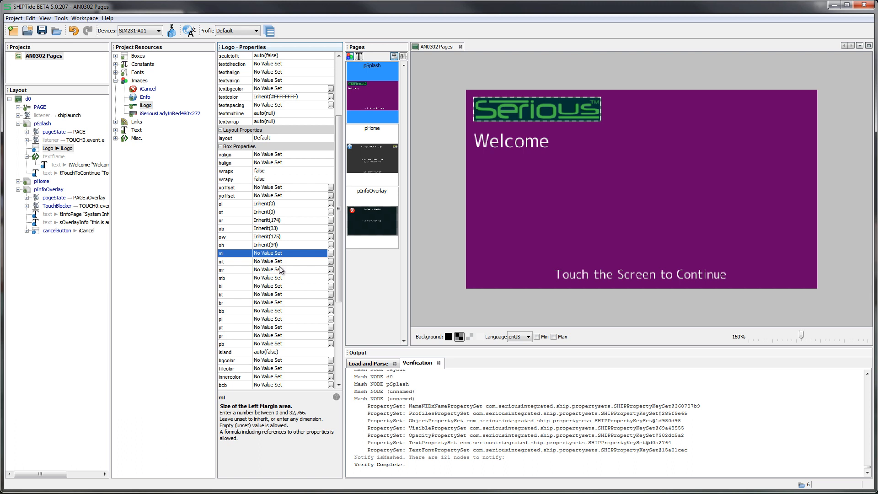
{"action": "left_click", "coordinate": [47, 149]}
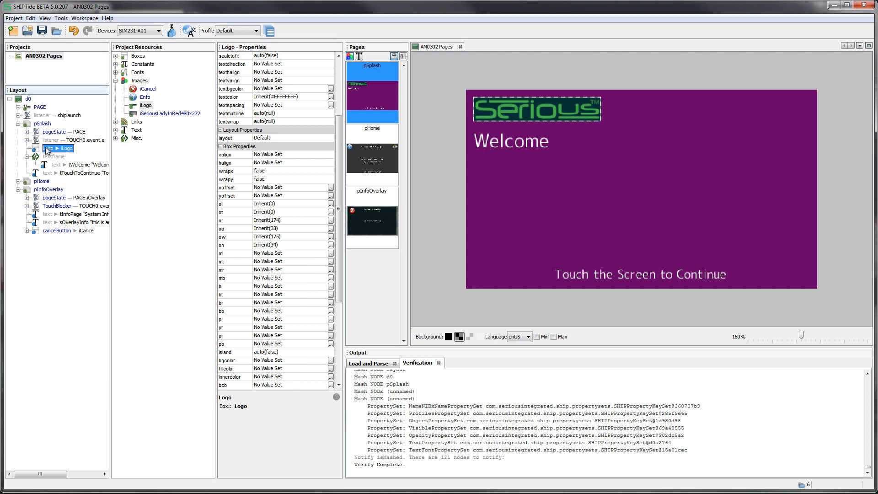
{"action": "right_click", "coordinate": [47, 150]}
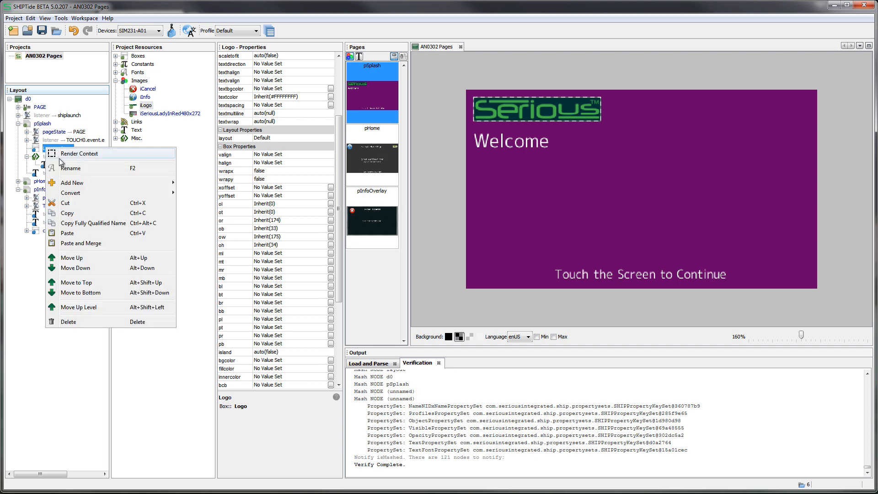
{"action": "mouse_move", "coordinate": [71, 195]}
{"action": "left_click", "coordinate": [204, 213]}
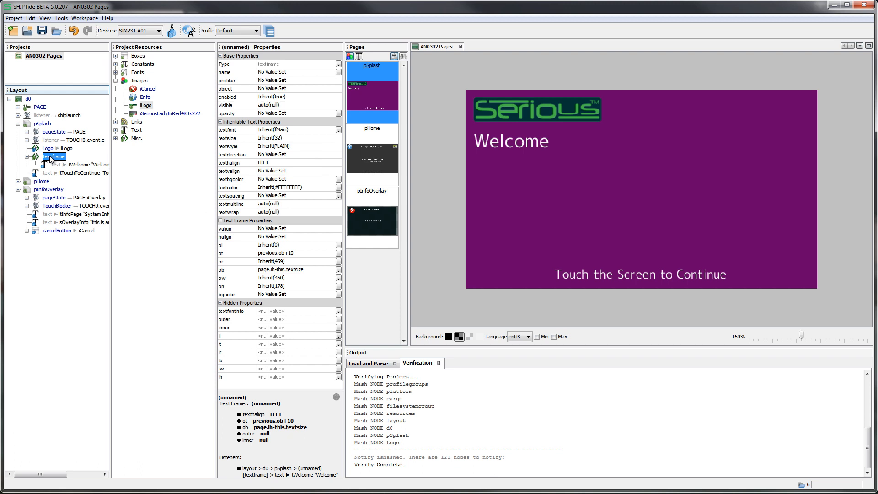
Examine the Logo frame's properties with the Hidden Properties group collapsed, and compare the frame with its parent pSplash page
{"action": "left_click", "coordinate": [68, 150]}
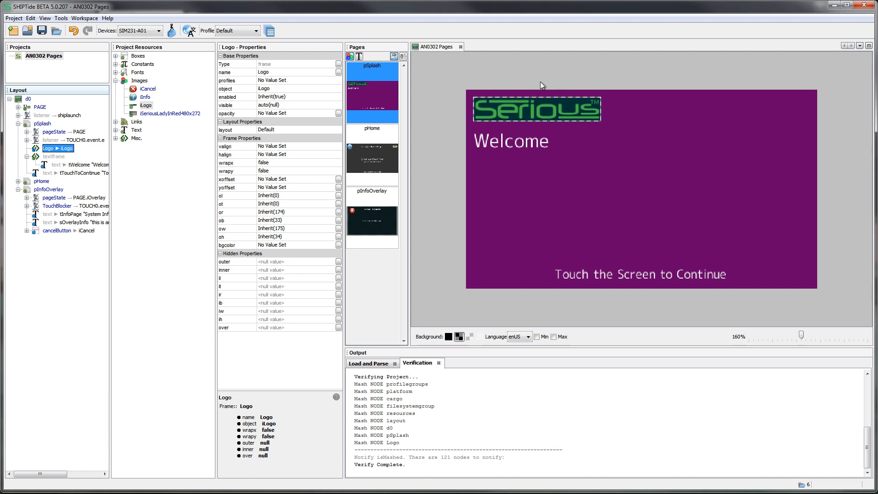
{"action": "left_click", "coordinate": [220, 253]}
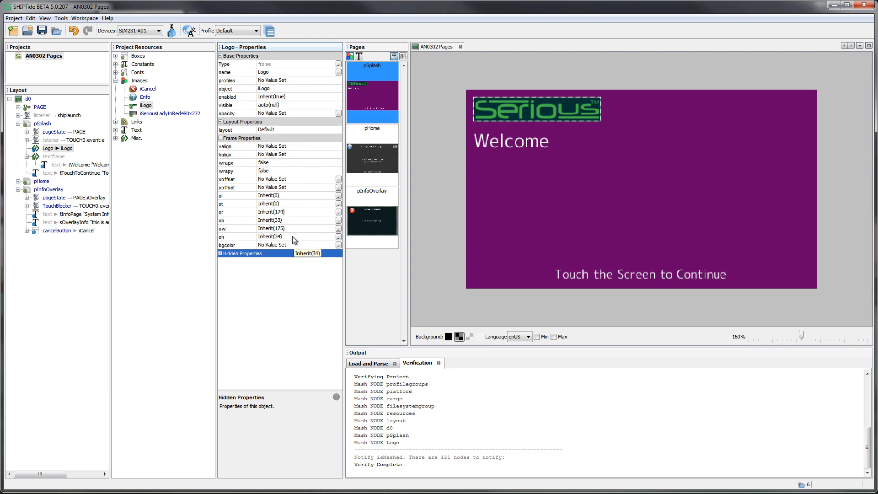
{"action": "left_click", "coordinate": [48, 149]}
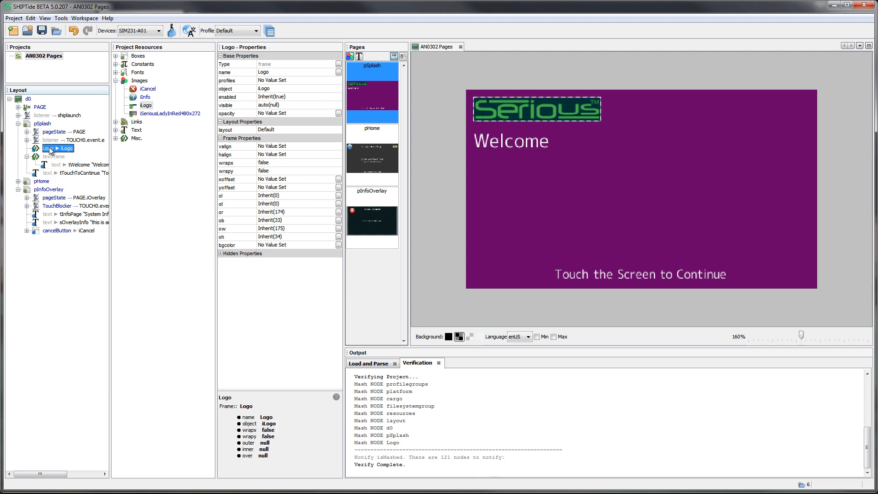
{"action": "left_click", "coordinate": [42, 124]}
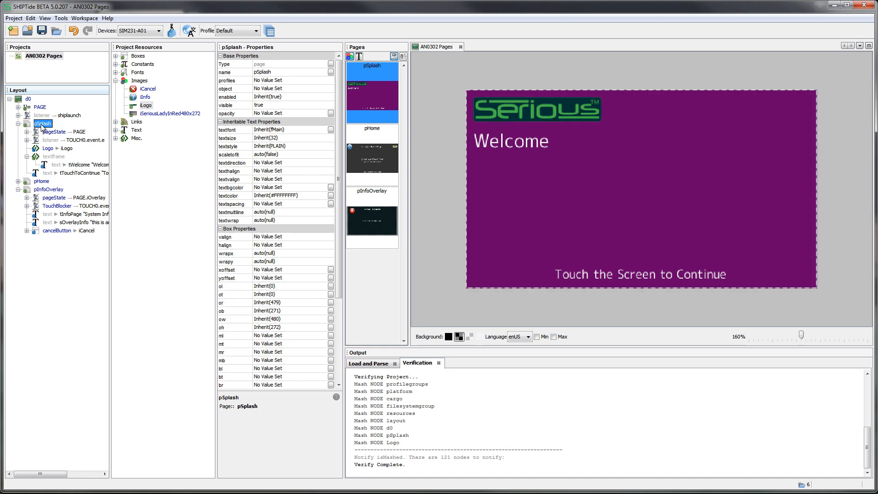
{"action": "left_click", "coordinate": [47, 149]}
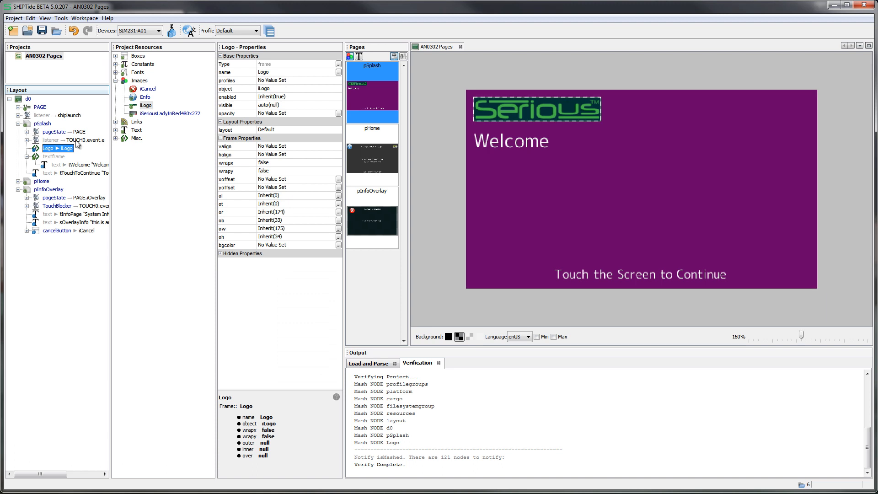
Set the Logo frame's outer left position (ol) to 50
{"action": "left_click", "coordinate": [287, 195]}
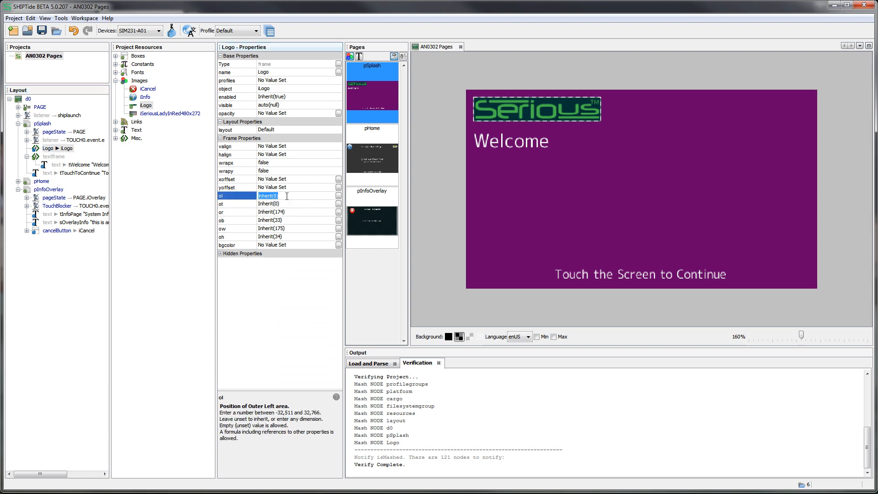
{"action": "type", "text": "50"}
{"action": "key", "text": "Return"}
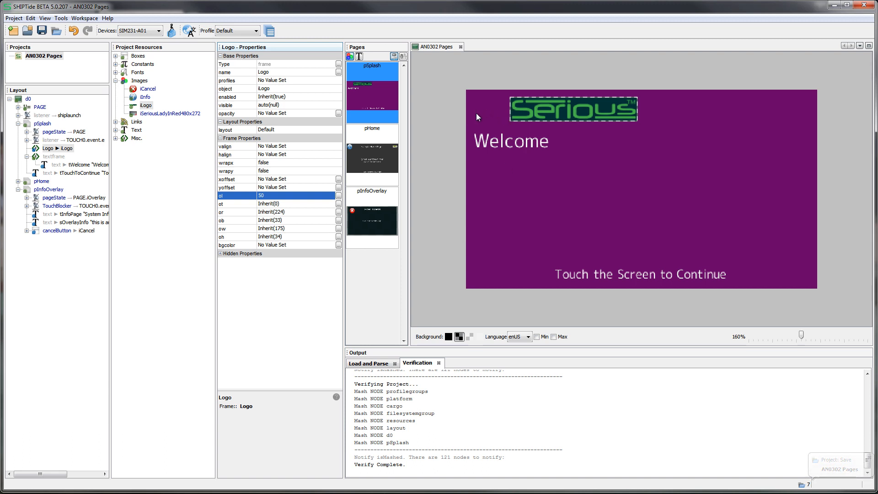
Change the Logo frame's outer left position (ol) to -10
{"action": "left_click", "coordinate": [298, 195]}
{"action": "type", "text": "-10"}
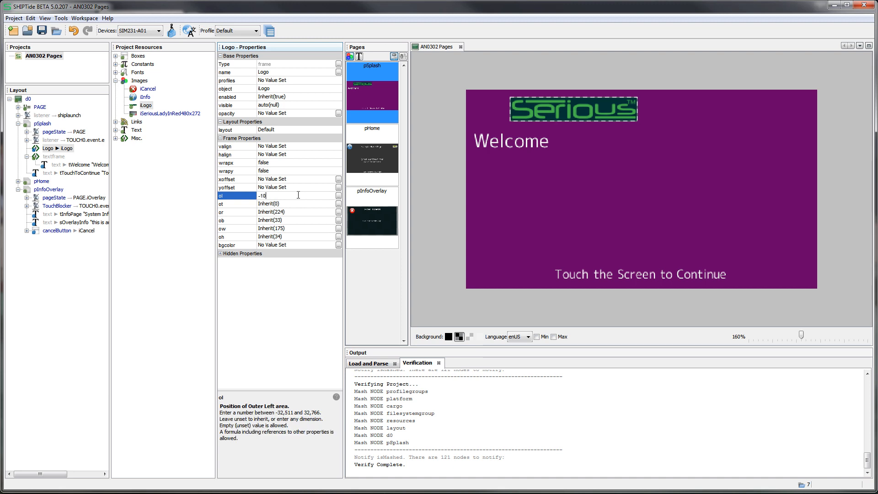
{"action": "key", "text": "Return"}
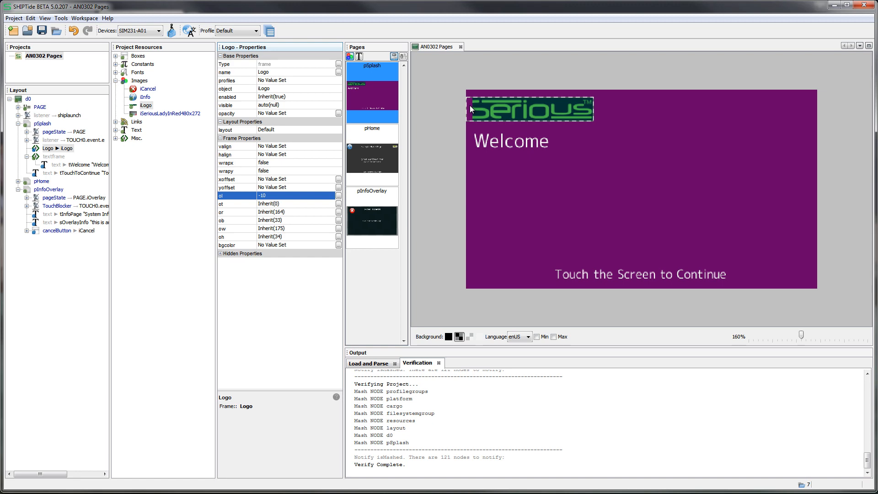
Clear the Logo frame's outer left position (ol) so that it inherits its value
{"action": "left_click", "coordinate": [274, 196]}
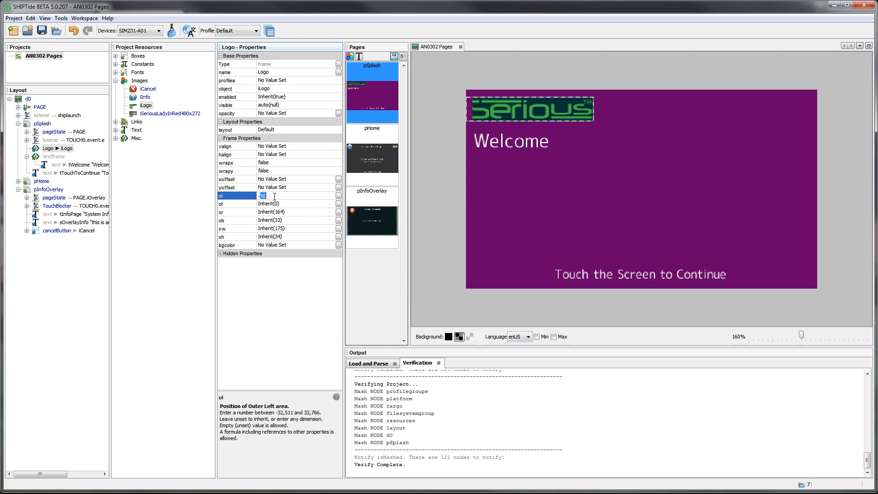
{"action": "type", "text": "-"}
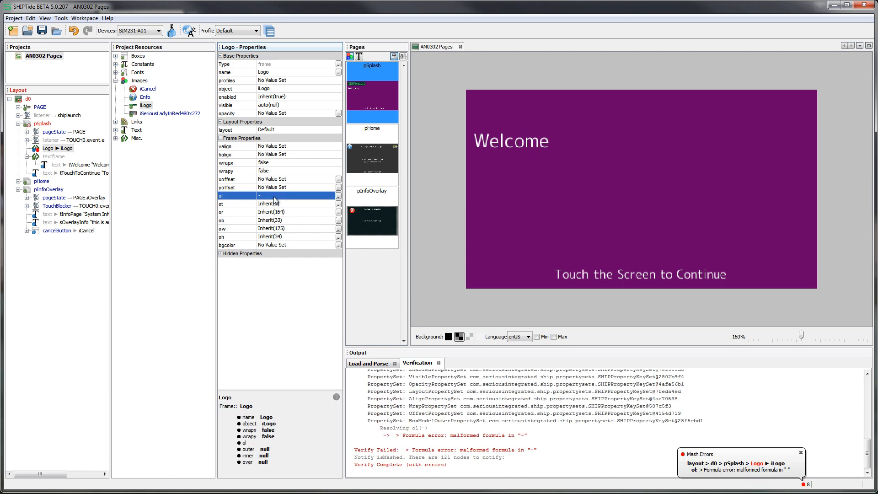
{"action": "key", "text": "Return"}
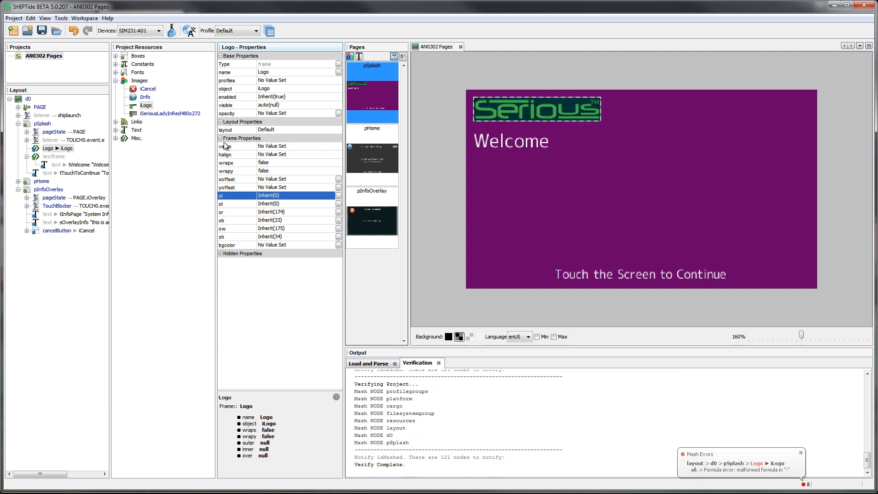
Set the Logo frame's vertical alignment (valign) to CENTER
{"action": "left_click", "coordinate": [282, 146]}
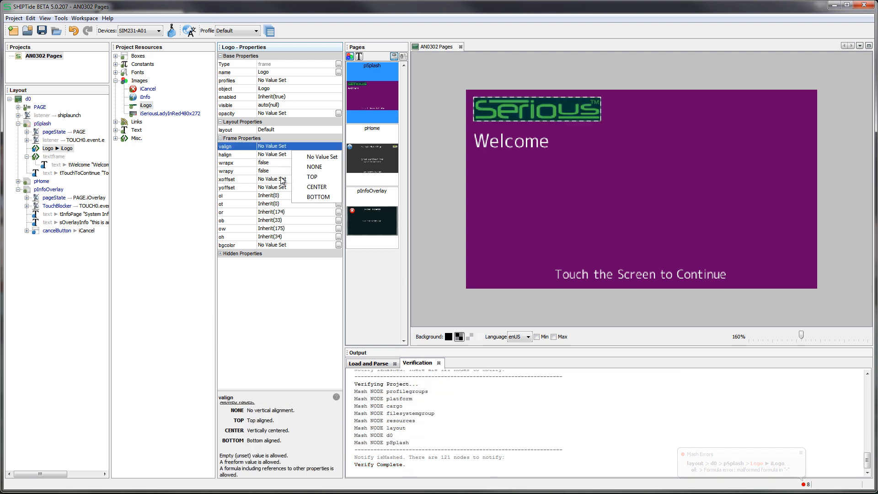
{"action": "left_click", "coordinate": [304, 187]}
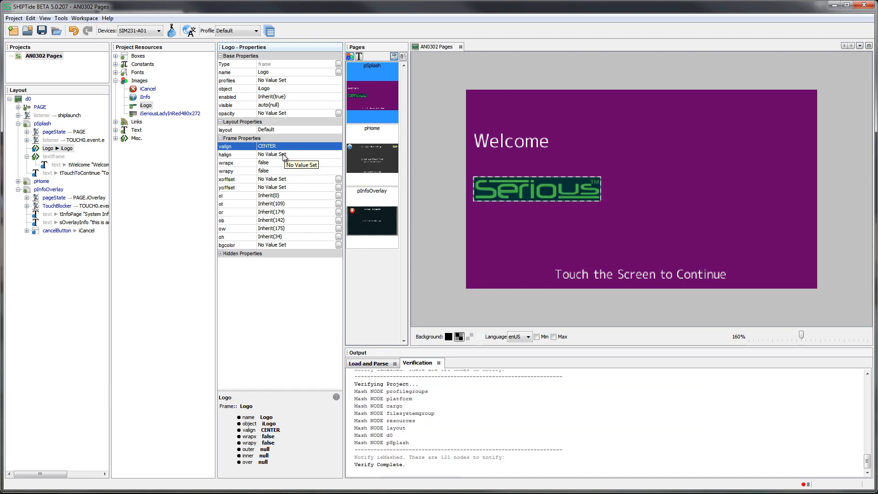
Set the Logo frame's horizontal alignment (halign) to RIGHT
{"action": "left_click", "coordinate": [284, 156]}
{"action": "left_click", "coordinate": [314, 199]}
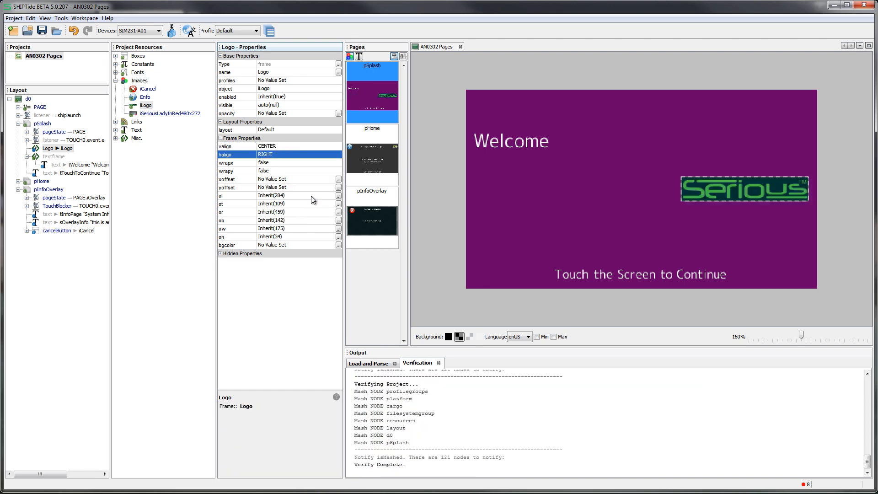
Try BOTTOM as the Logo frame's vertical alignment (valign), and finish with it set to TOP
{"action": "left_click", "coordinate": [295, 145]}
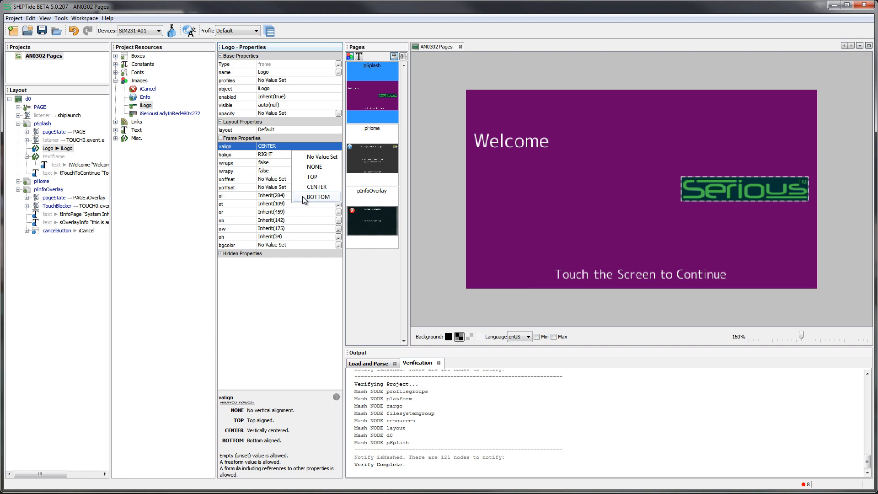
{"action": "left_click", "coordinate": [304, 198]}
{"action": "left_click", "coordinate": [300, 147]}
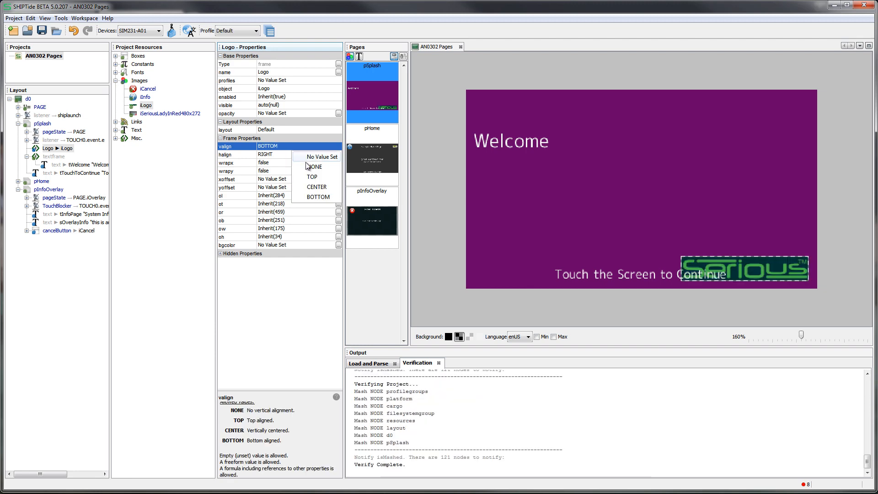
{"action": "left_click", "coordinate": [304, 188]}
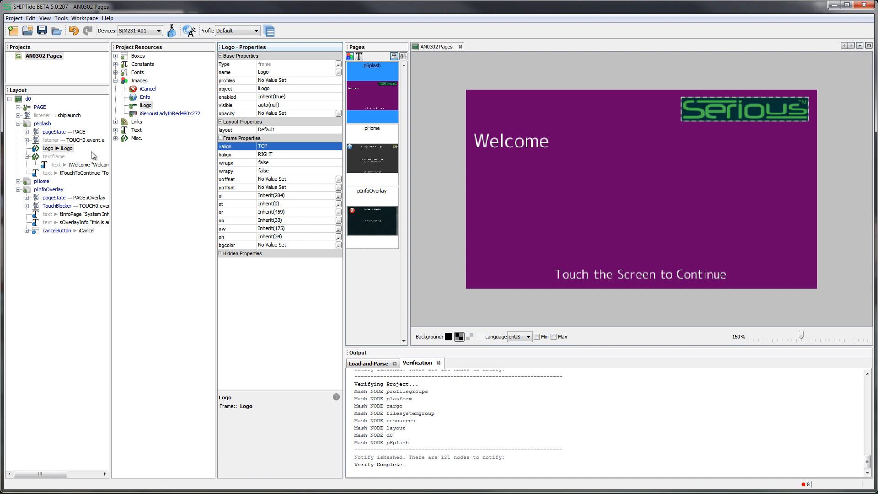
Inspect the properties of the d0 display, the pSplash page and the Logo frame in the layout
{"action": "left_click", "coordinate": [49, 149]}
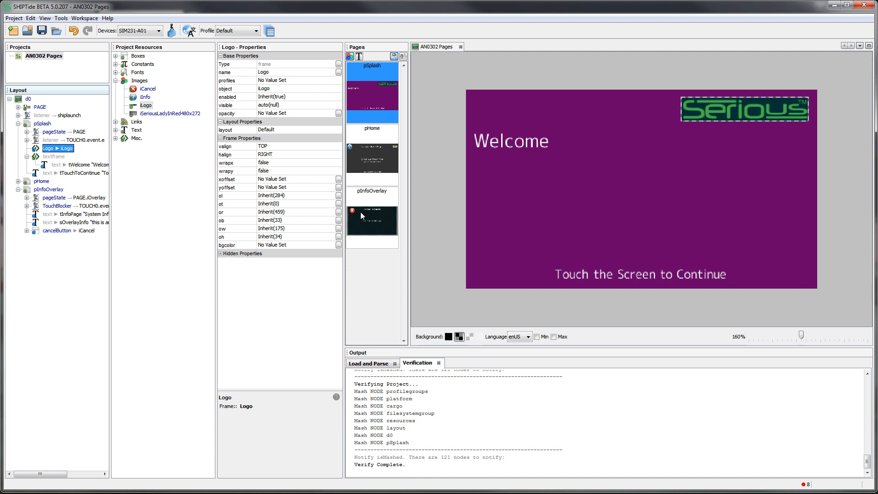
{"action": "left_click", "coordinate": [28, 99]}
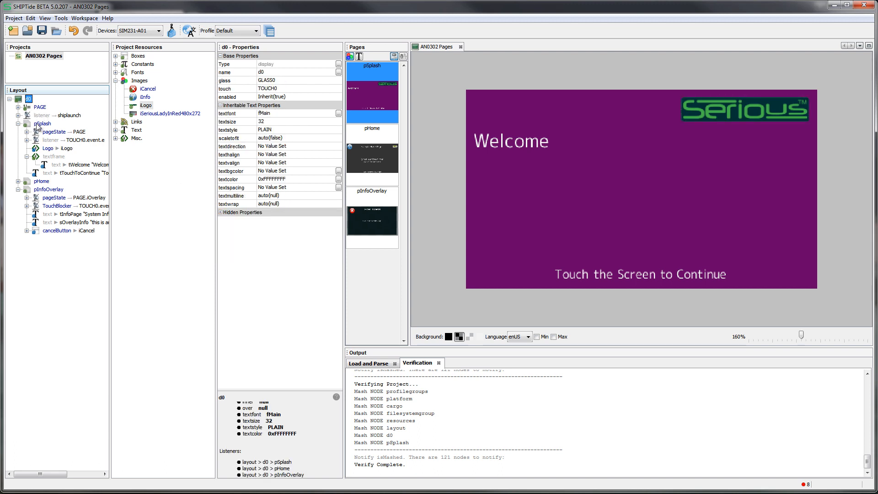
{"action": "left_click", "coordinate": [41, 125]}
{"action": "left_click", "coordinate": [44, 150]}
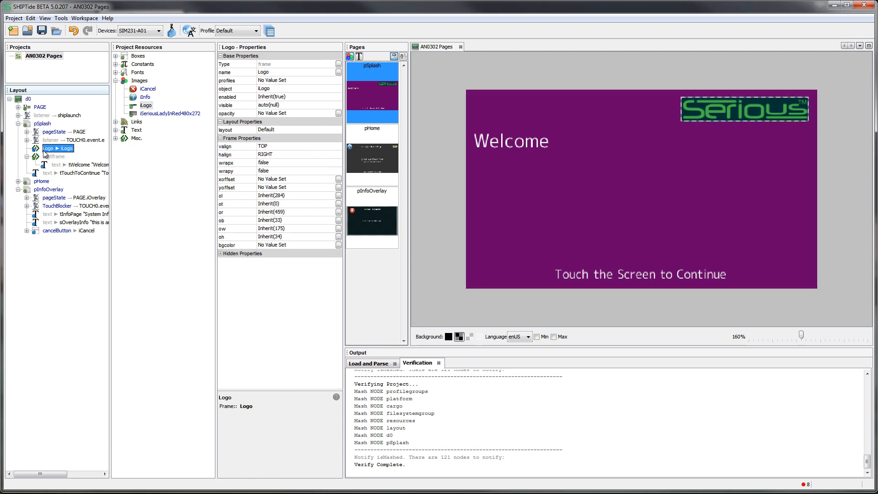
Examine the box properties of cancelButton on the pInfoOverlay page, including its outer, margin, border and padding values
{"action": "left_click", "coordinate": [48, 231]}
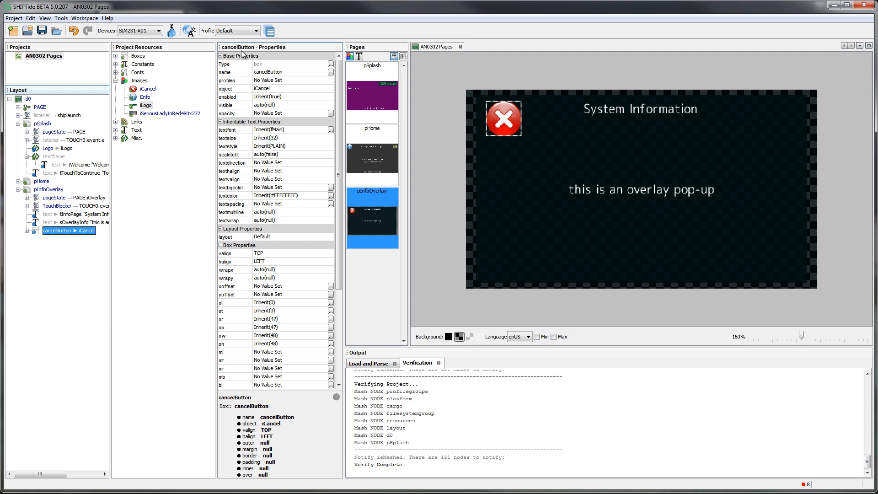
{"action": "scroll", "coordinate": [264, 343], "scroll_direction": "down", "scroll_amount": 1}
{"action": "scroll", "coordinate": [264, 344], "scroll_direction": "down", "scroll_amount": 3}
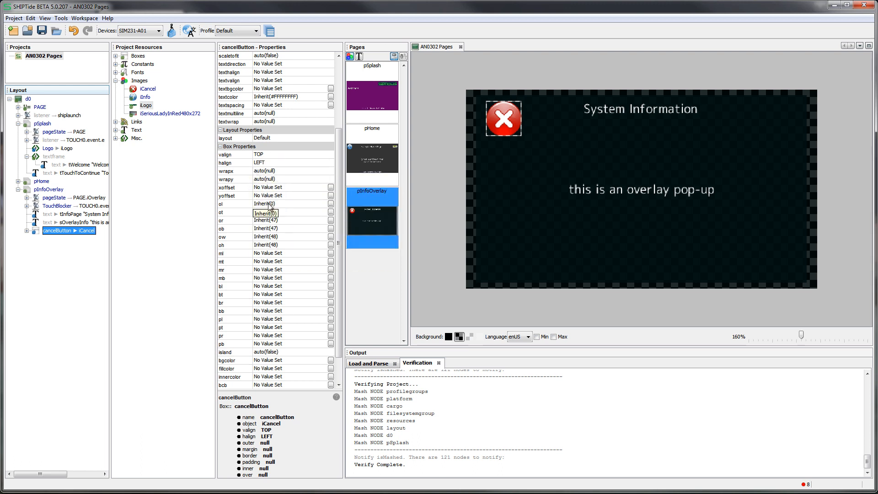
{"action": "scroll", "coordinate": [271, 206], "scroll_direction": "up", "scroll_amount": 4}
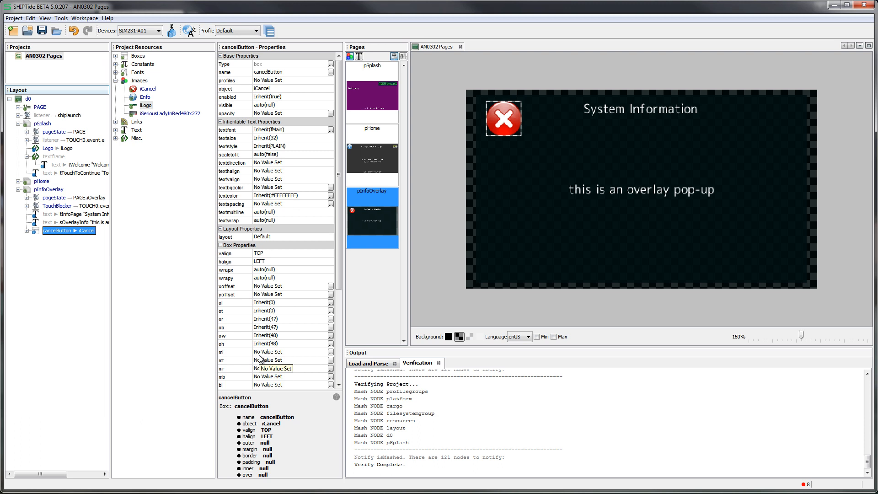
Switch to the Serious Documentation page in the browser, review the SHIP:BoxModel diagram, and return to SHIPTide
{"action": "mouse_move", "coordinate": [415, 493]}
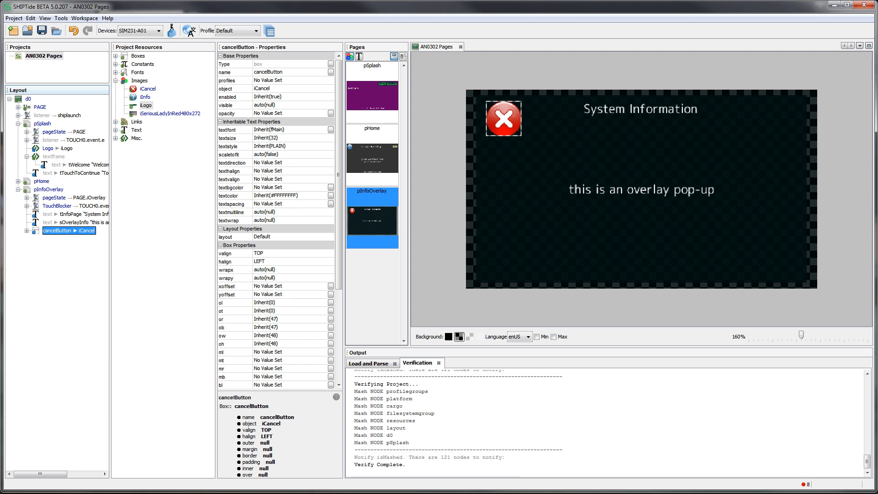
{"action": "mouse_move", "coordinate": [59, 493]}
{"action": "mouse_move", "coordinate": [108, 493]}
{"action": "left_click", "coordinate": [157, 475]}
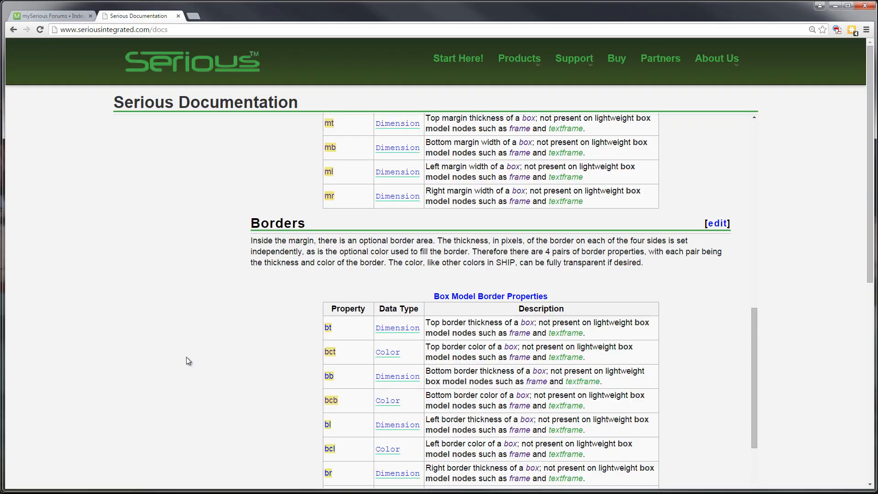
{"action": "scroll", "coordinate": [372, 307], "scroll_direction": "up", "scroll_amount": 20}
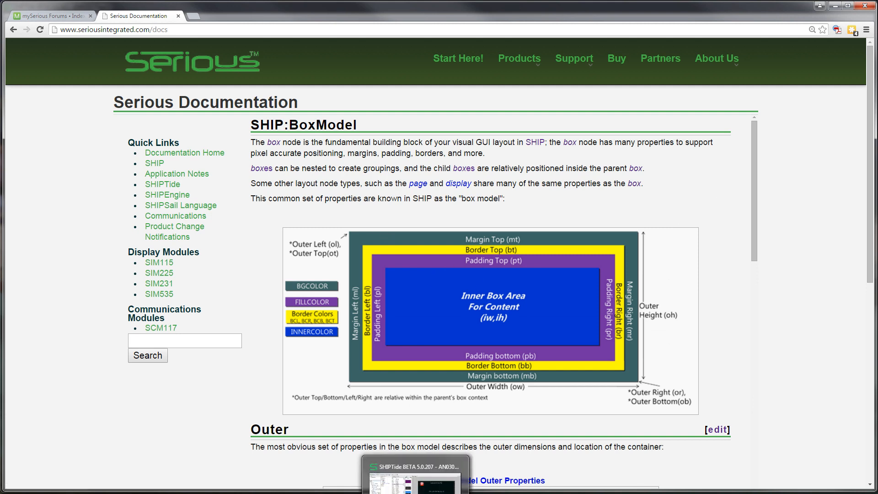
{"action": "left_click", "coordinate": [415, 480]}
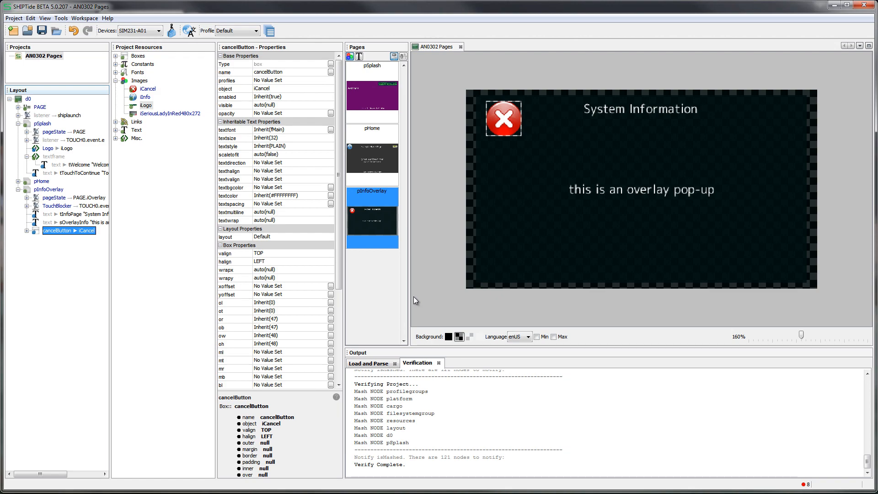